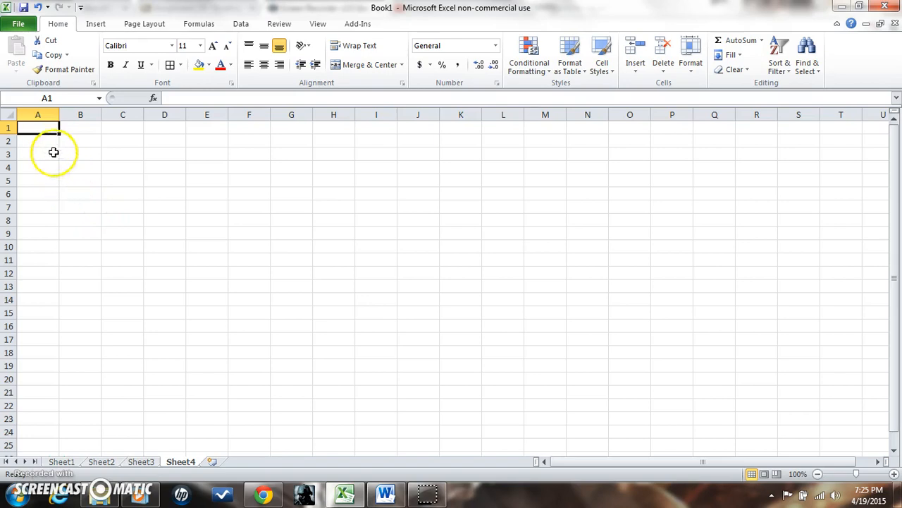
# - Enter the title Business Operations in A1 and fill the weekday headings Monday to Wednesday across B3:D3
pyautogui.doubleClick(40, 128)
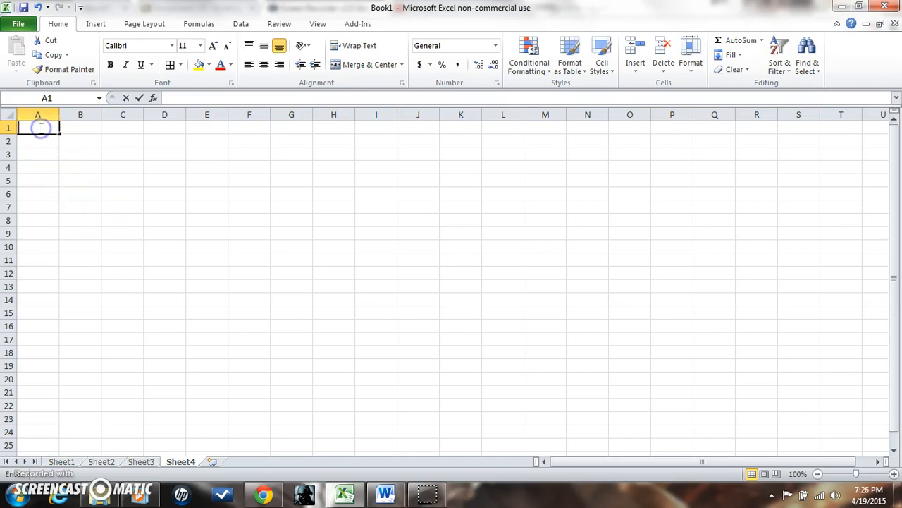
pyautogui.write('Business Operations')
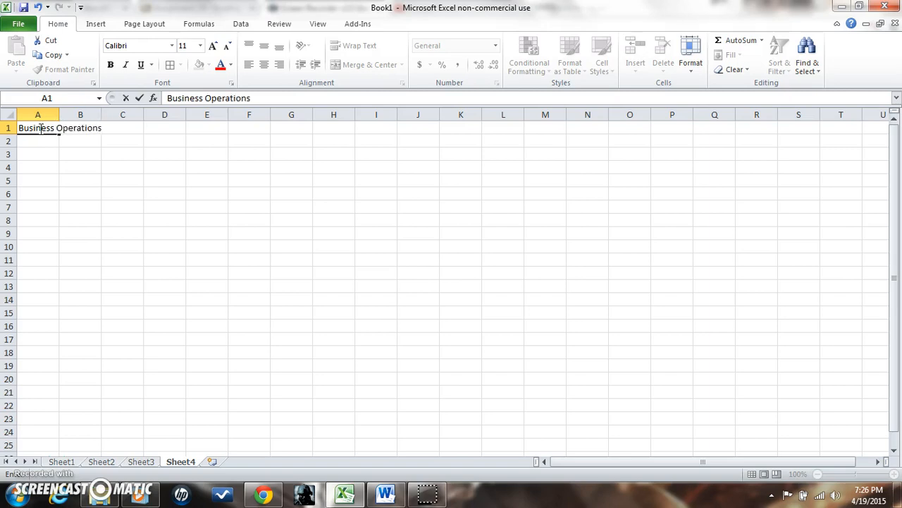
pyautogui.click(83, 153)
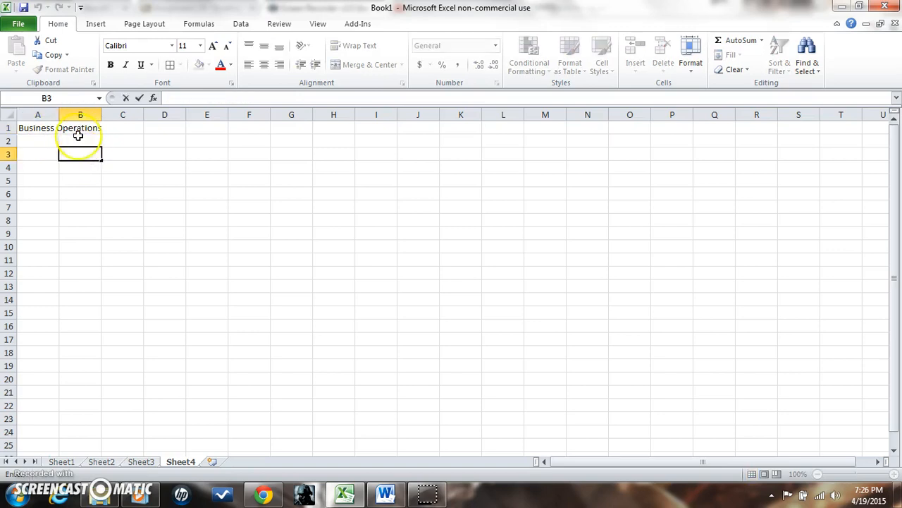
pyautogui.write('Monday')
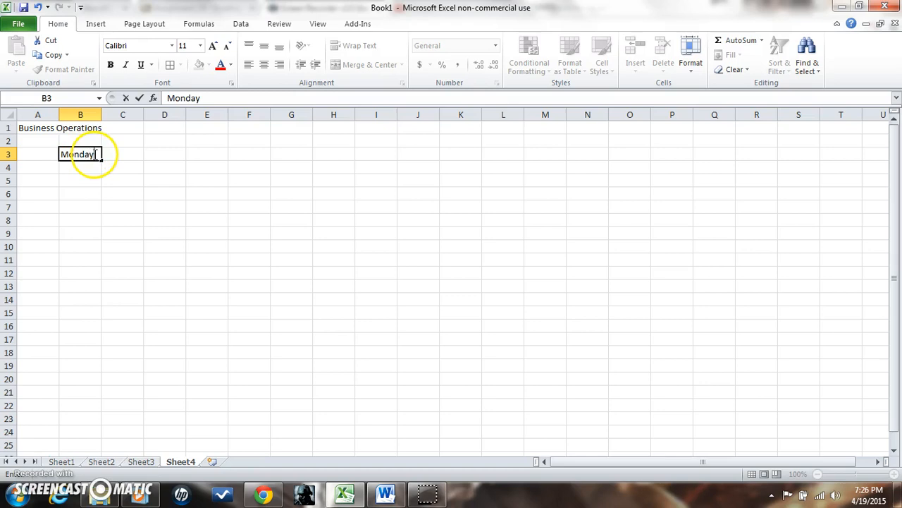
pyautogui.click(113, 153)
pyautogui.click(85, 152)
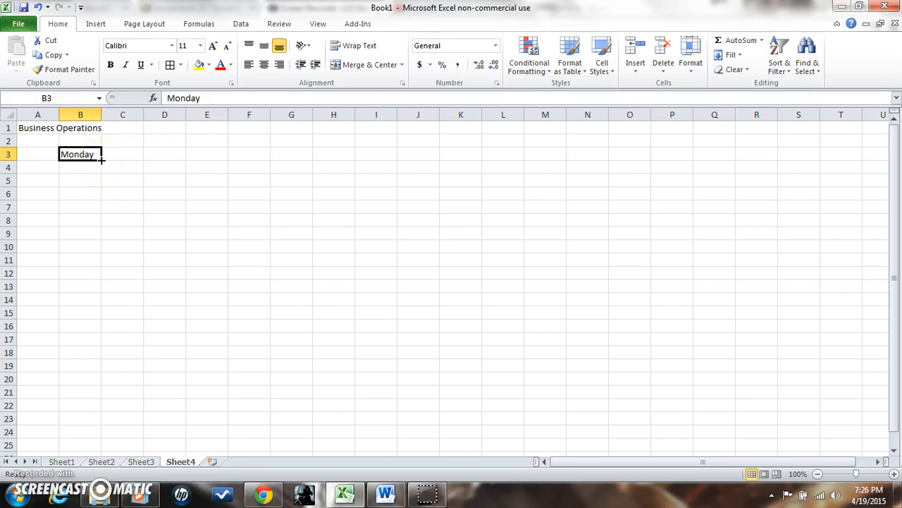
pyautogui.moveTo(100, 160); pyautogui.dragTo(187, 160)
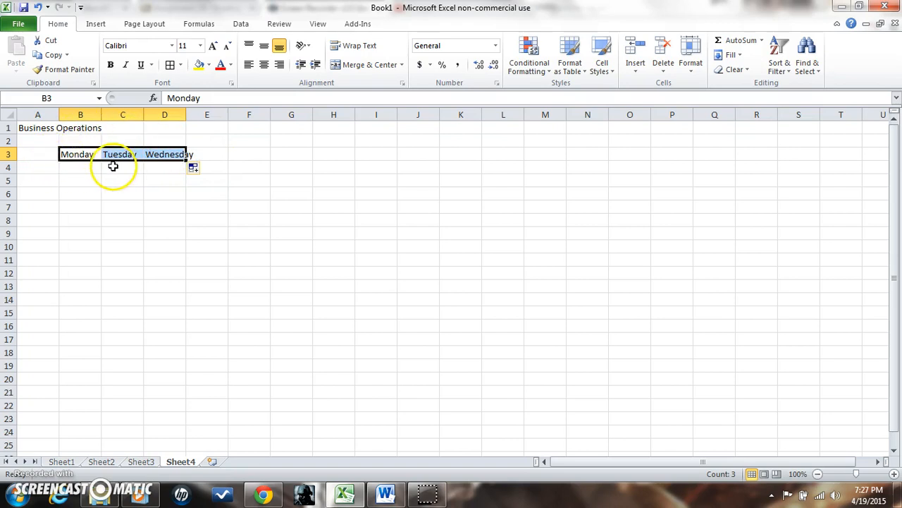
# - Enter the row labels Water, Tea and Lemonade in cells A4 to A6
pyautogui.click(32, 167)
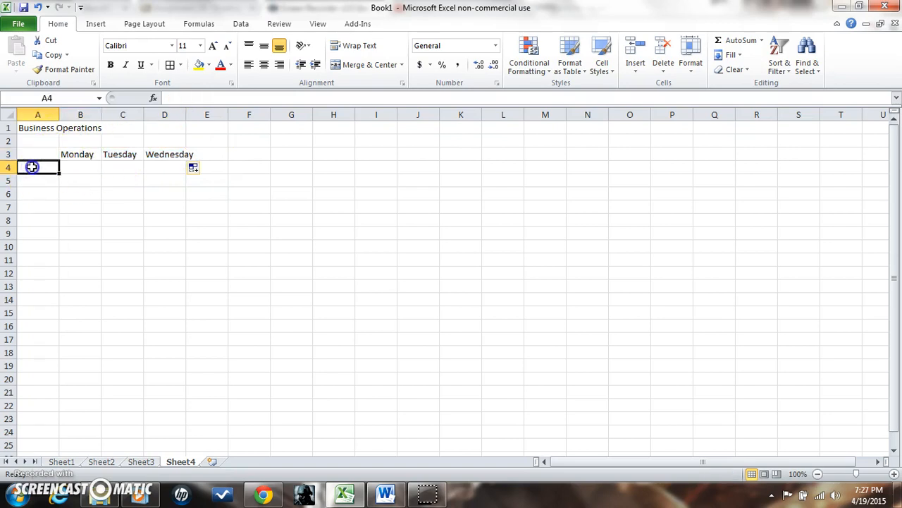
pyautogui.doubleClick(32, 167)
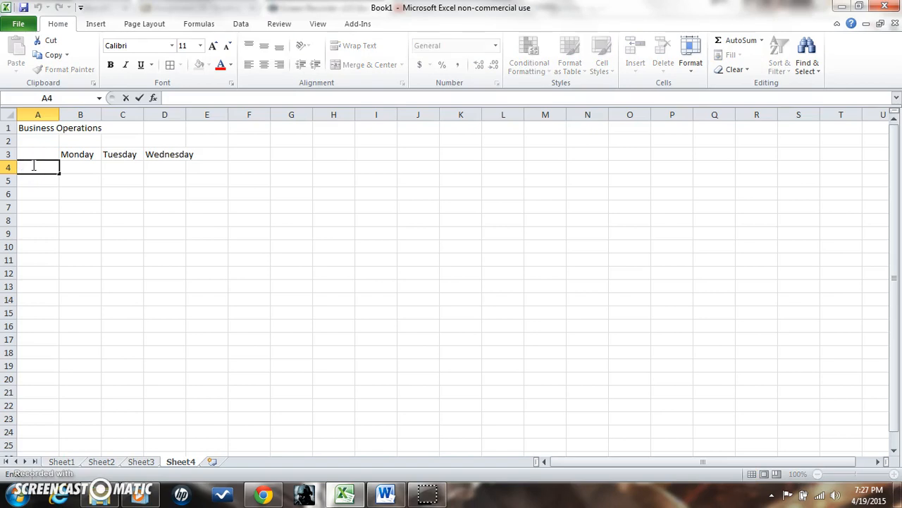
pyautogui.write('Water')
pyautogui.press('Return')
pyautogui.doubleClick(38, 177)
pyautogui.write('T')
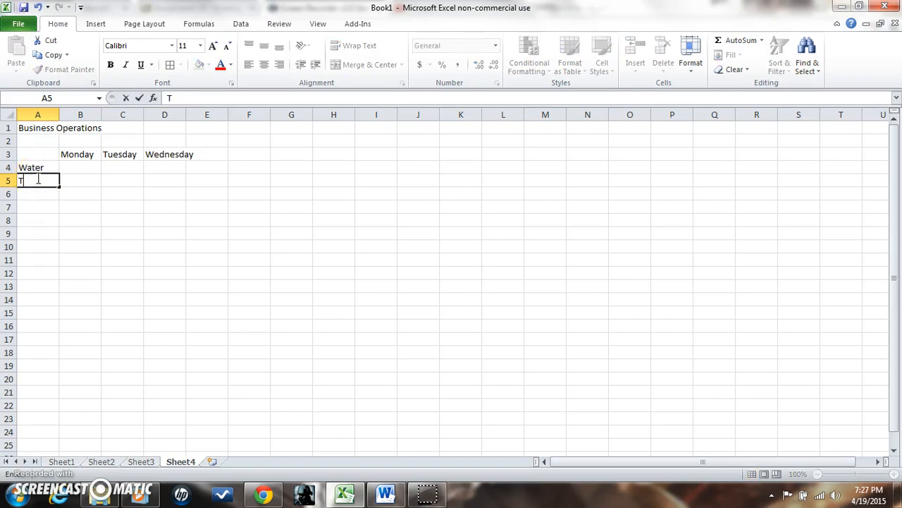
pyautogui.write('ea')
pyautogui.click(28, 193)
pyautogui.write('Lemon')
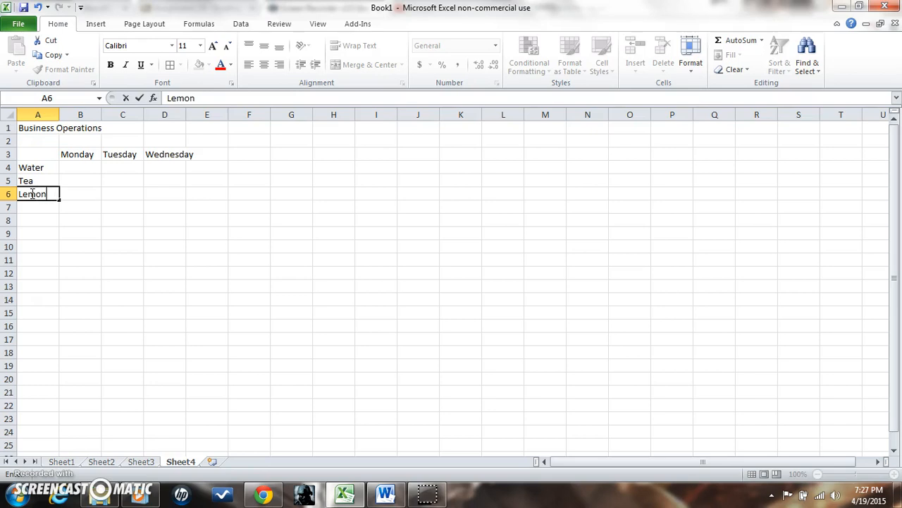
pyautogui.write('ade')
# - Auto-fit the widths of columns A and D to their text
pyautogui.click(81, 183)
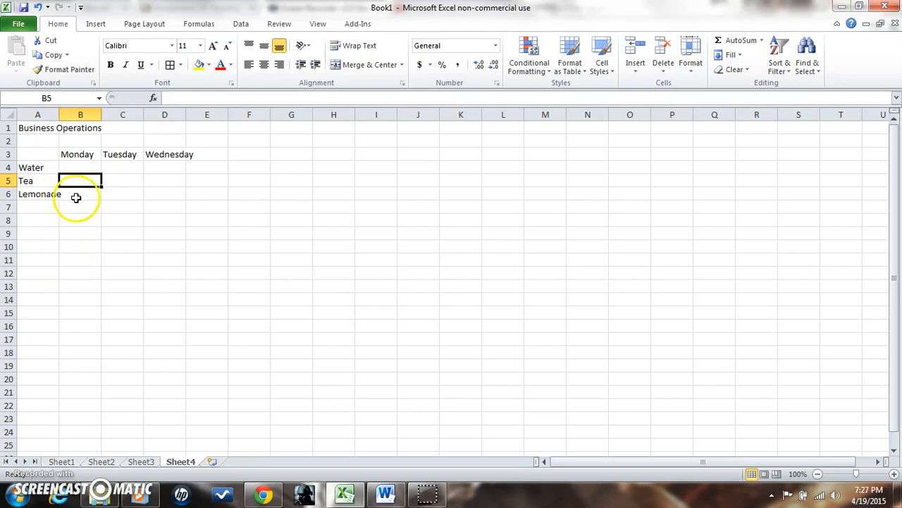
pyautogui.doubleClick(60, 114)
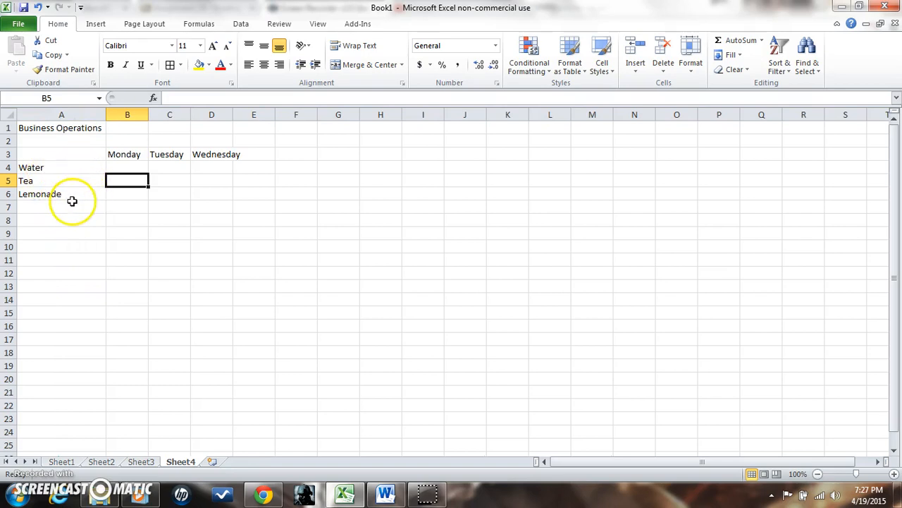
pyautogui.doubleClick(233, 115)
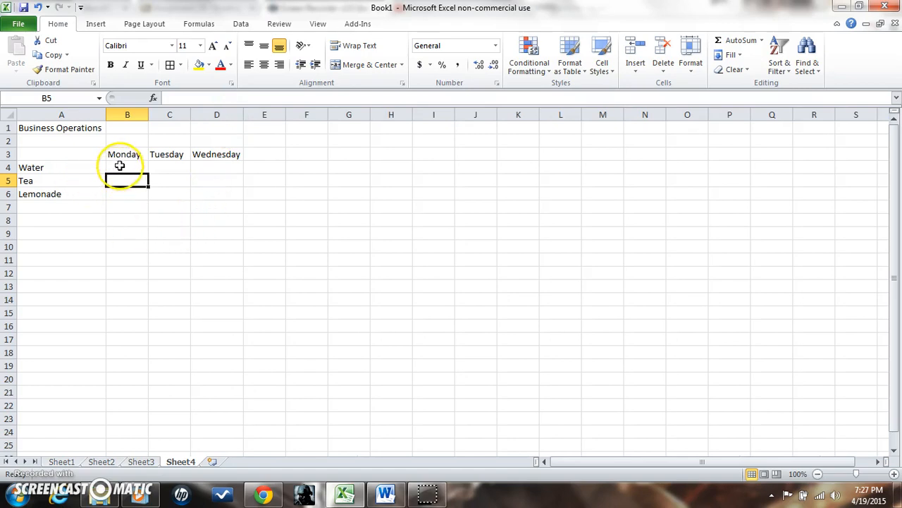
# - Add a Total column heading in E3 and a Total row label in A7
pyautogui.doubleClick(255, 154)
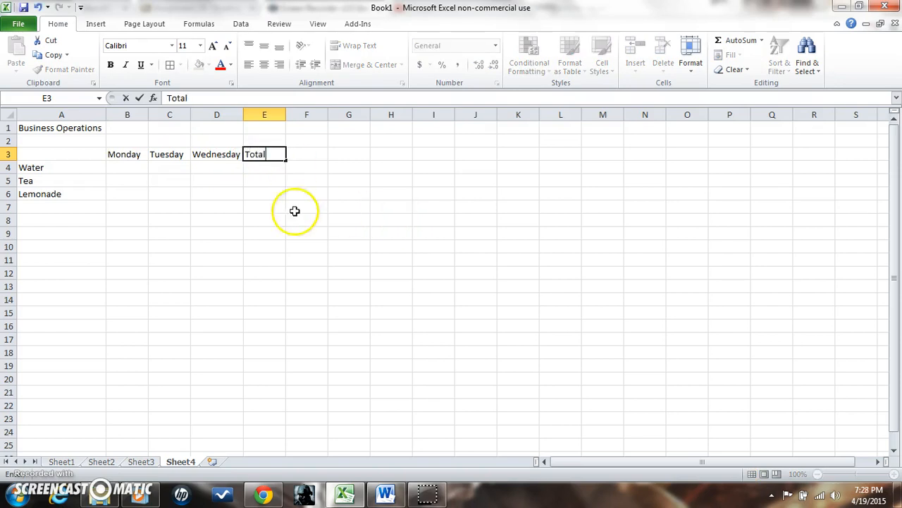
pyautogui.click(43, 207)
pyautogui.doubleClick(44, 206)
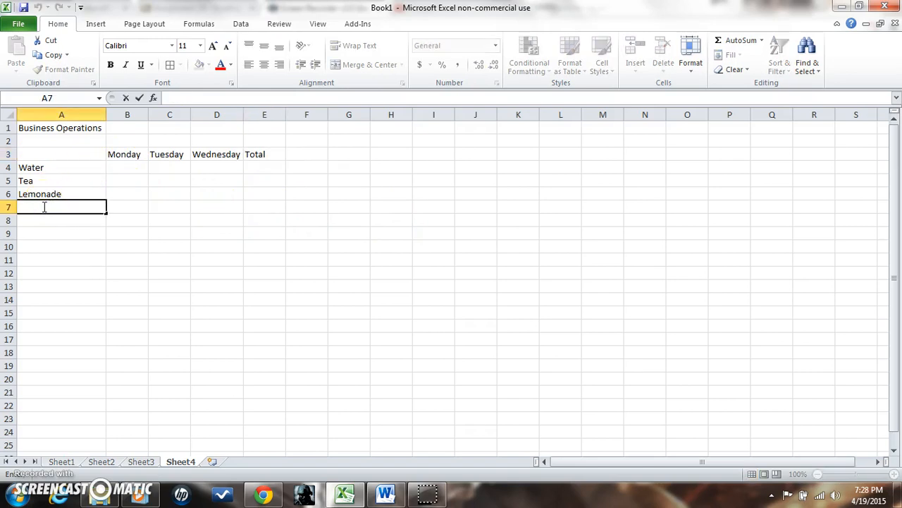
pyautogui.write('Total')
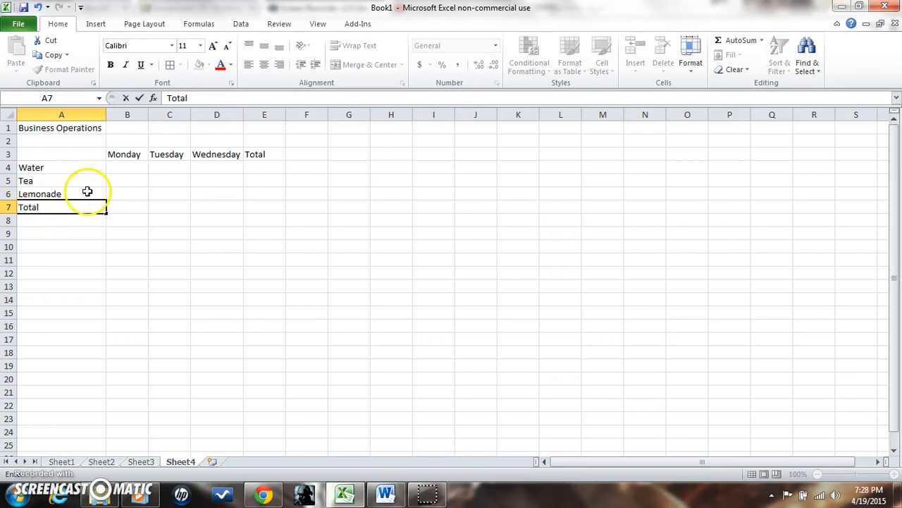
# - Enter the Monday figures 35 for Water, 40 for Tea and 25 for Lemonade in B4:B6
pyautogui.click(131, 165)
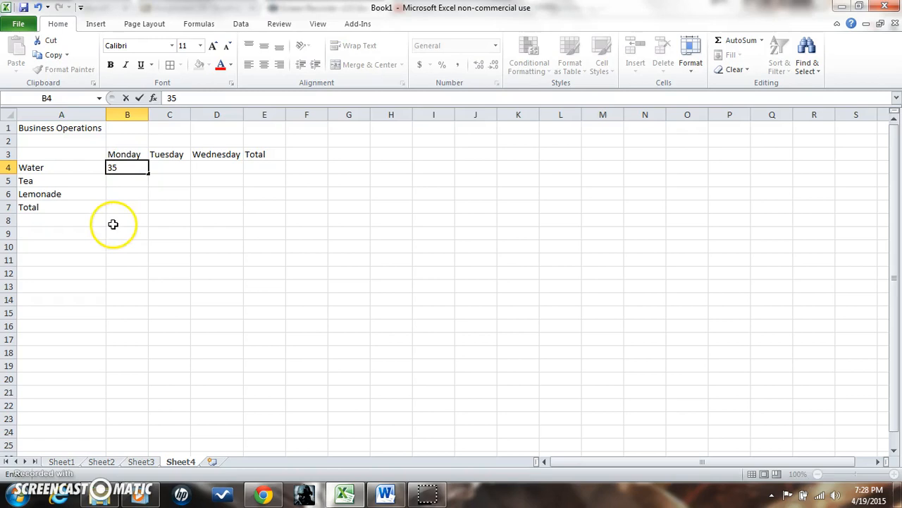
pyautogui.click(126, 180)
pyautogui.doubleClick(126, 180)
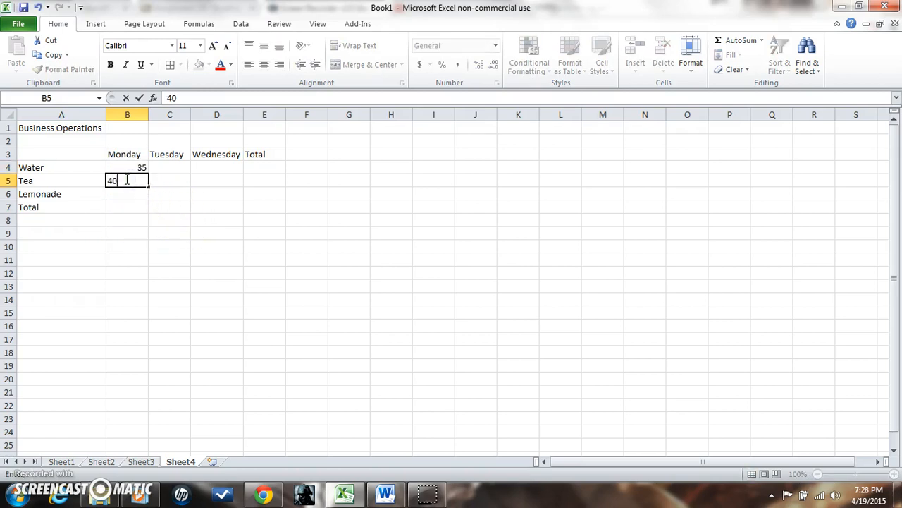
pyautogui.click(124, 195)
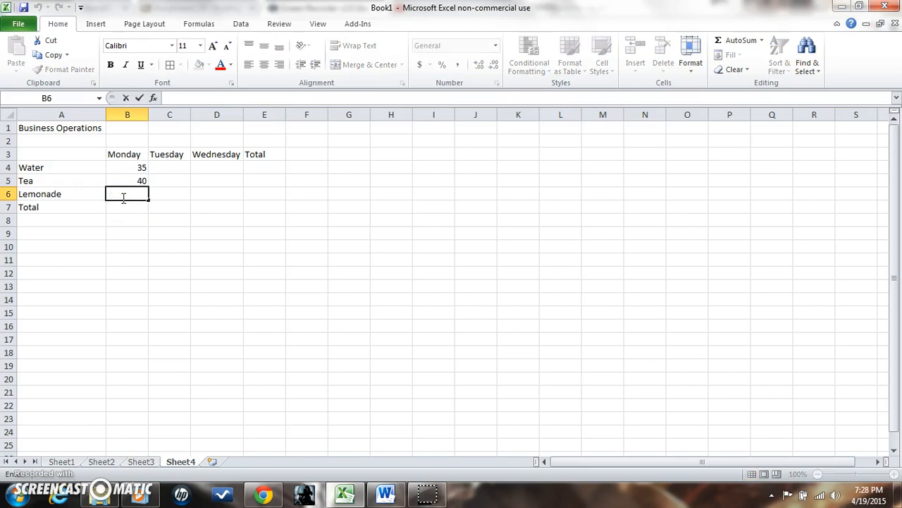
pyautogui.write('25')
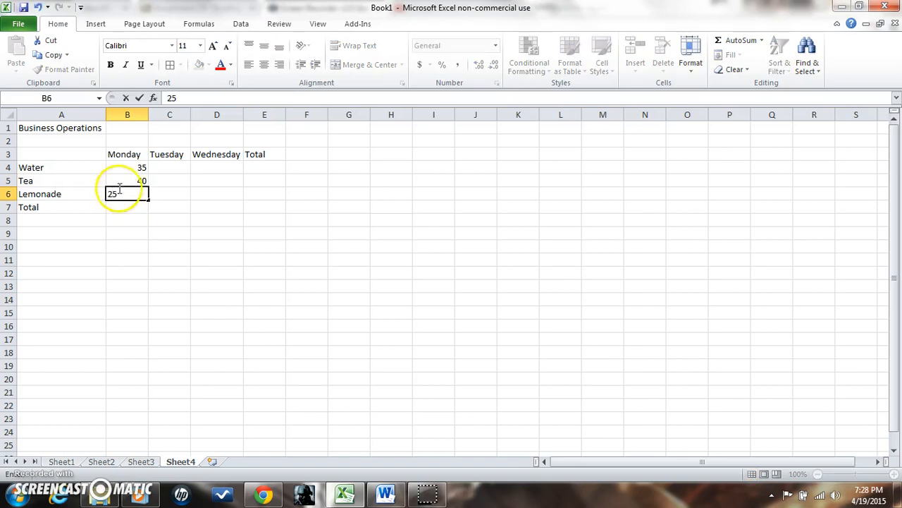
# - Enter the Tuesday figures 50 for Water, 25 for Tea and 30 for Lemonade in C4:C6
pyautogui.click(167, 168)
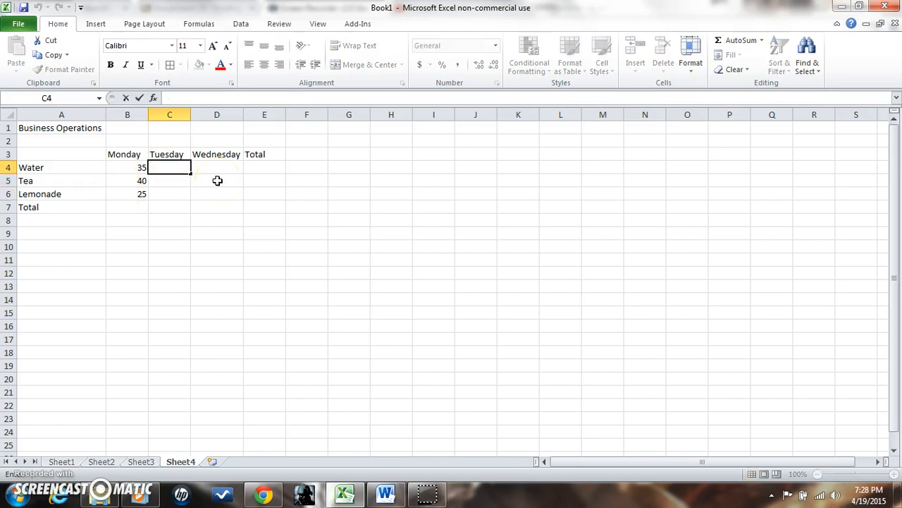
pyautogui.write('50')
pyautogui.click(168, 180)
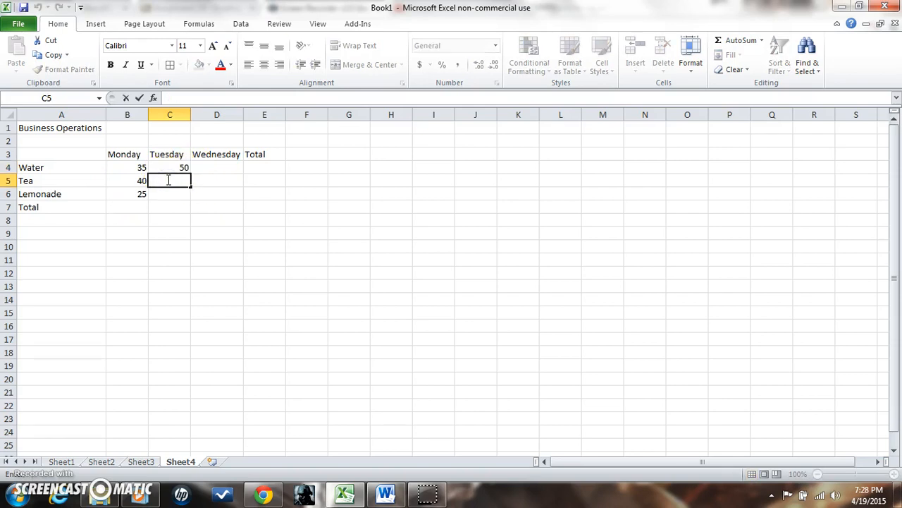
pyautogui.click(166, 191)
pyautogui.write('3')
# - Enter the Wednesday figures 15 for Water, 35 for Tea and 40 for Lemonade in D4:D6
pyautogui.click(207, 166)
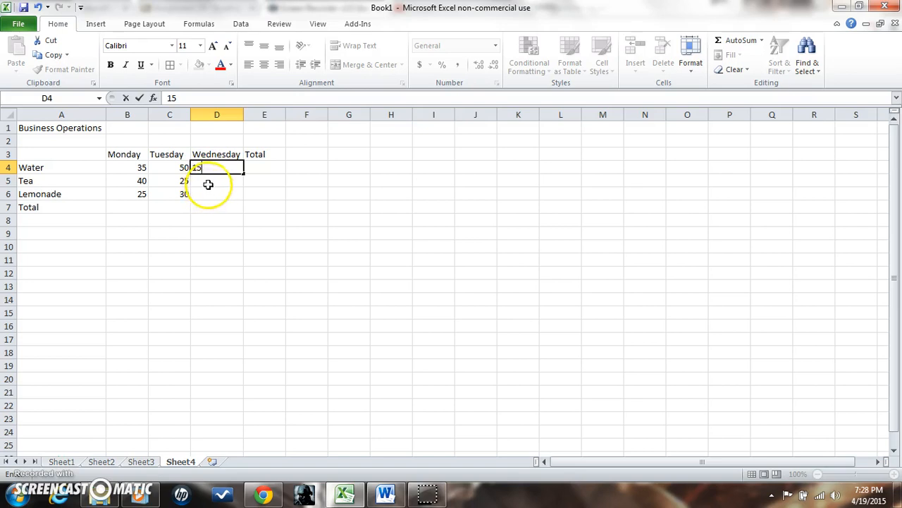
pyautogui.click(209, 183)
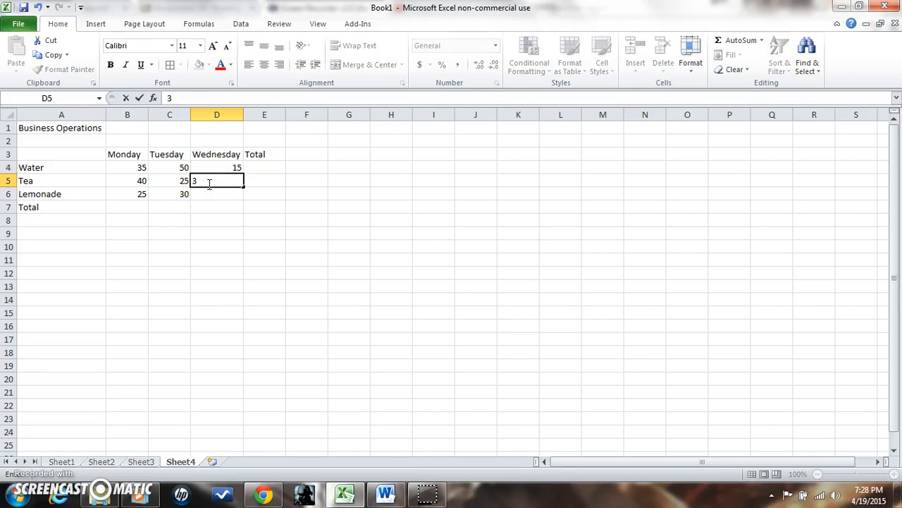
pyautogui.click(218, 192)
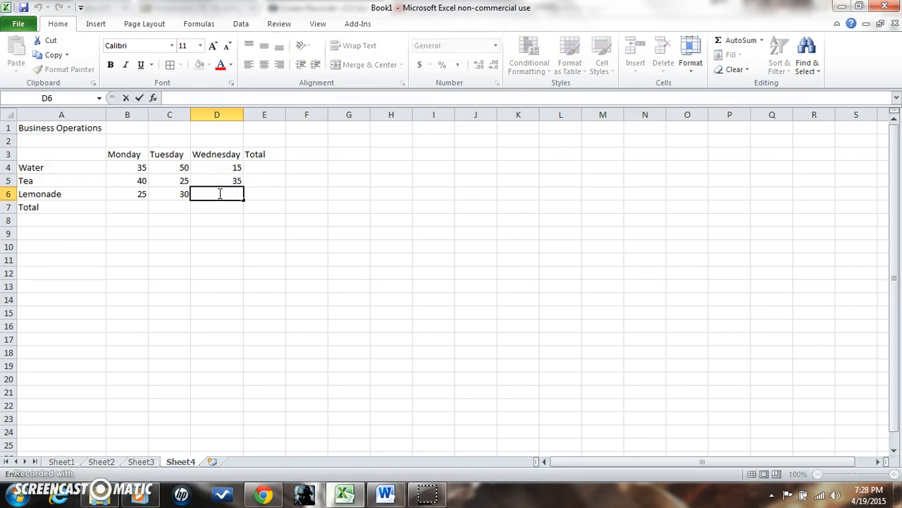
pyautogui.click(215, 206)
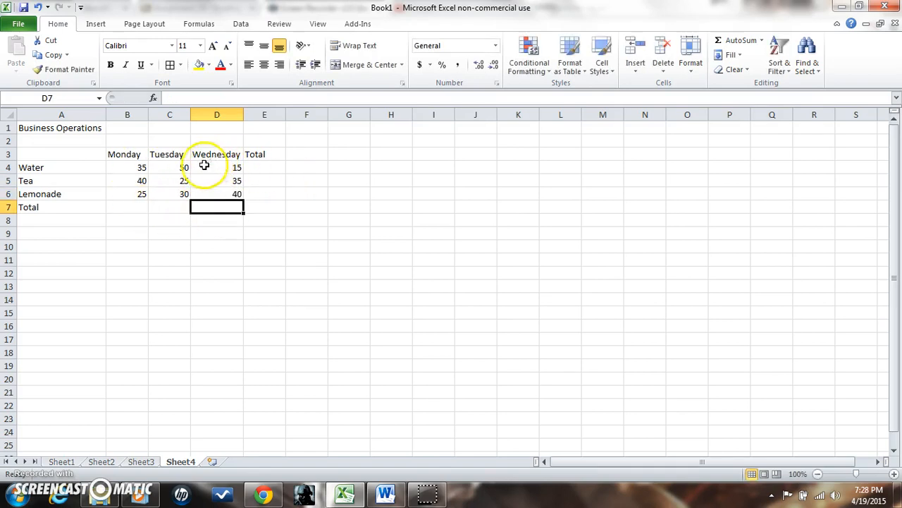
# - Sum each weekday's figures into the Total row, cells B7:D7, with AutoSum
pyautogui.click(124, 205)
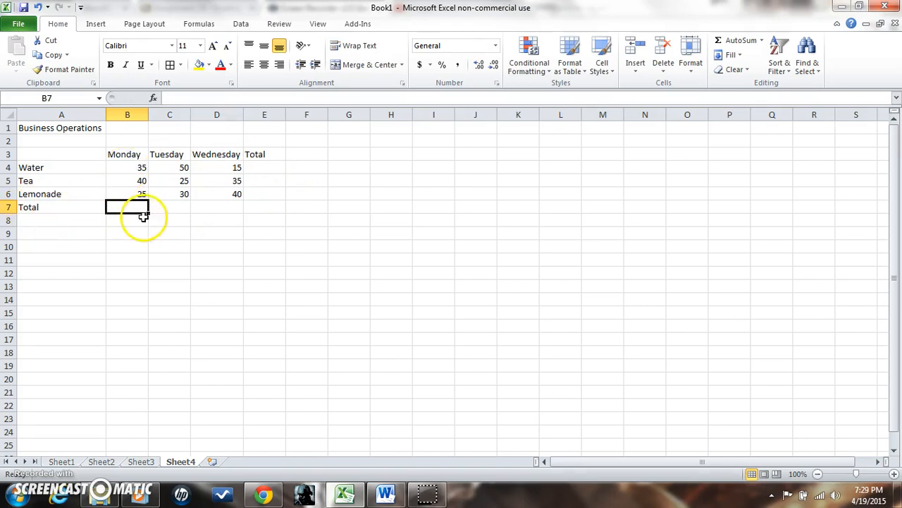
pyautogui.moveTo(156, 212); pyautogui.dragTo(237, 211)
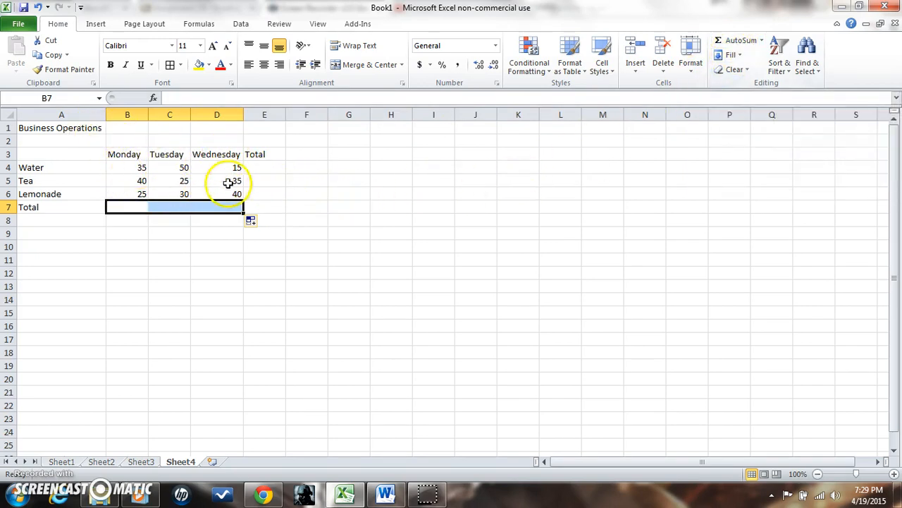
pyautogui.click(740, 41)
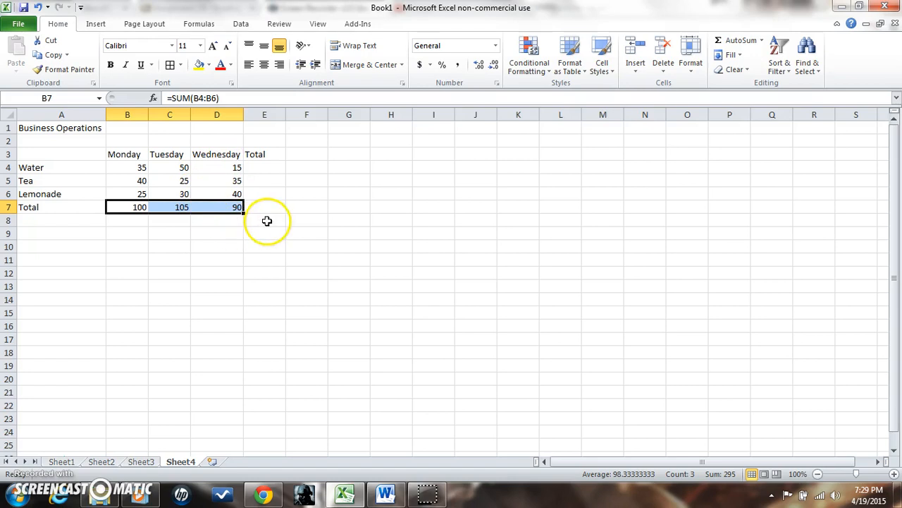
# - Sum each row's figures into the Total column, cells E4:E7, with AutoSum
pyautogui.click(267, 165)
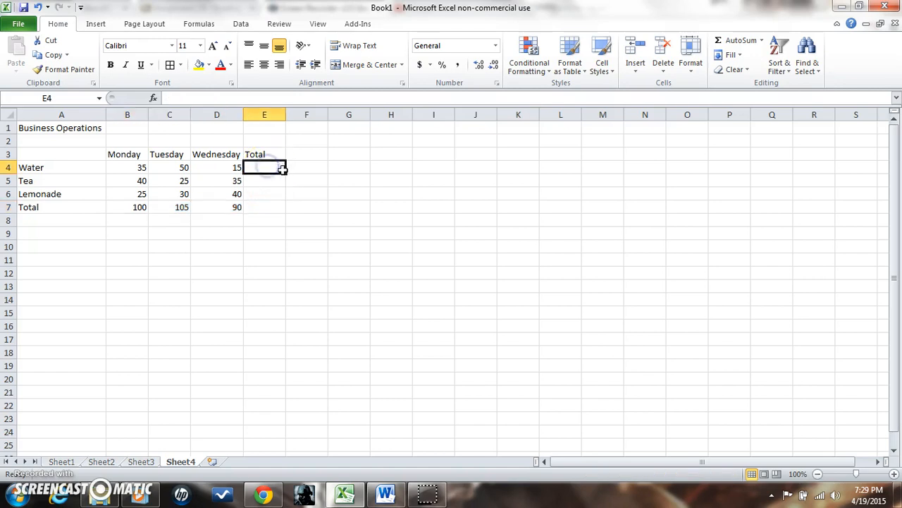
pyautogui.moveTo(285, 172); pyautogui.dragTo(284, 177)
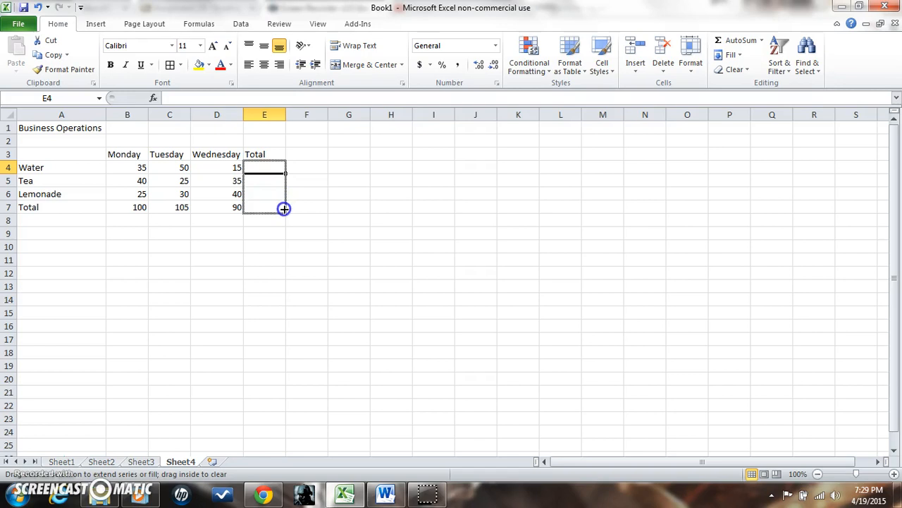
pyautogui.moveTo(284, 209); pyautogui.dragTo(286, 207)
pyautogui.click(749, 49)
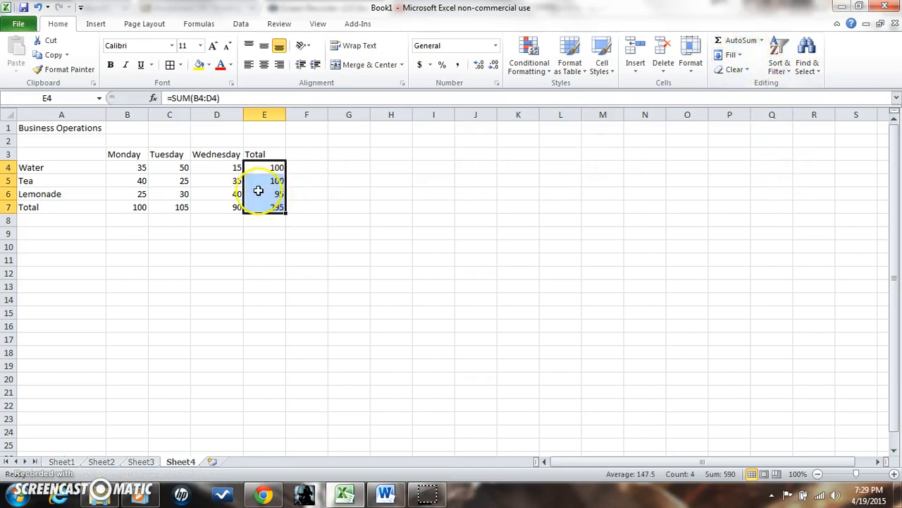
# - Fill the Total row cells A7:D7 and the Total column cells E3:E6 with the standard light green color
pyautogui.click(231, 208)
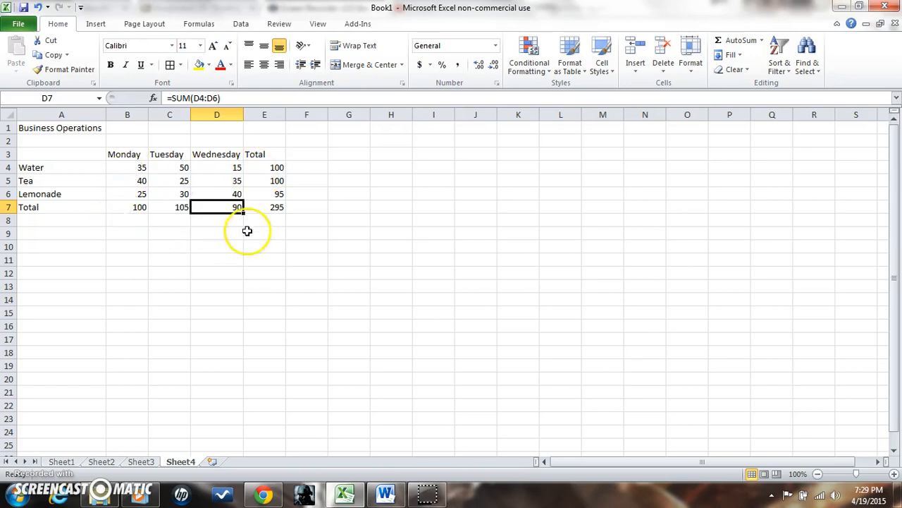
pyautogui.click(26, 207)
pyautogui.moveTo(96, 211); pyautogui.dragTo(217, 209)
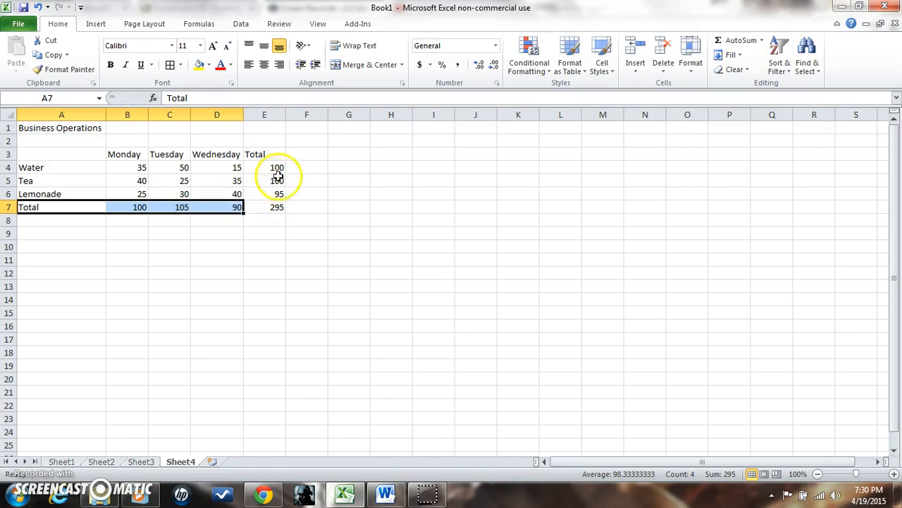
pyautogui.moveTo(273, 153); pyautogui.dragTo(272, 191)
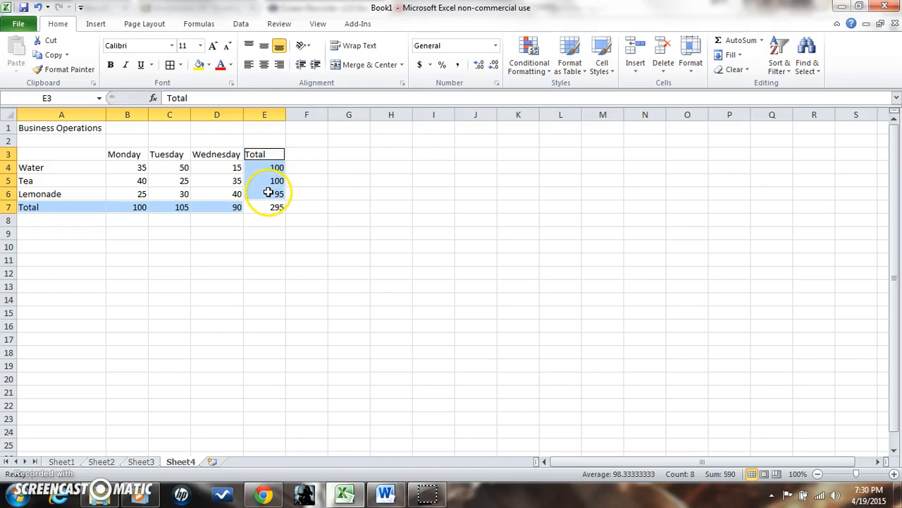
pyautogui.click(210, 66)
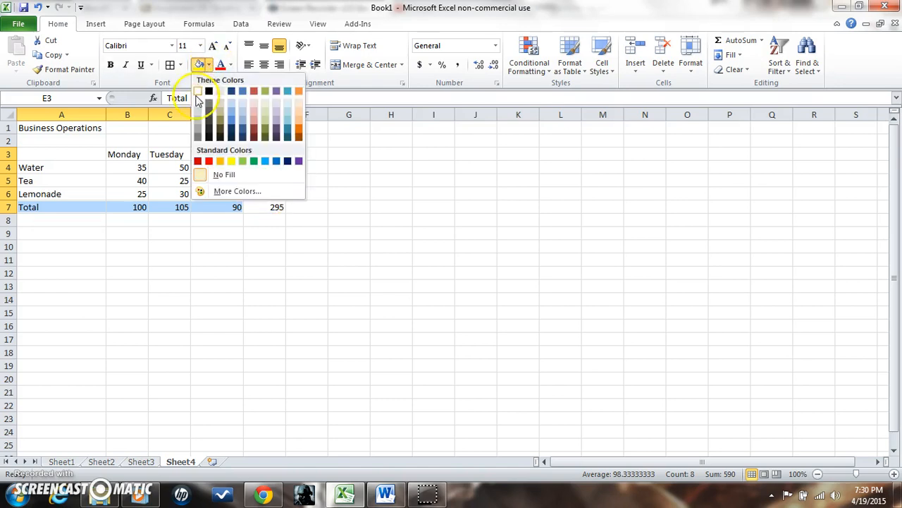
pyautogui.click(243, 162)
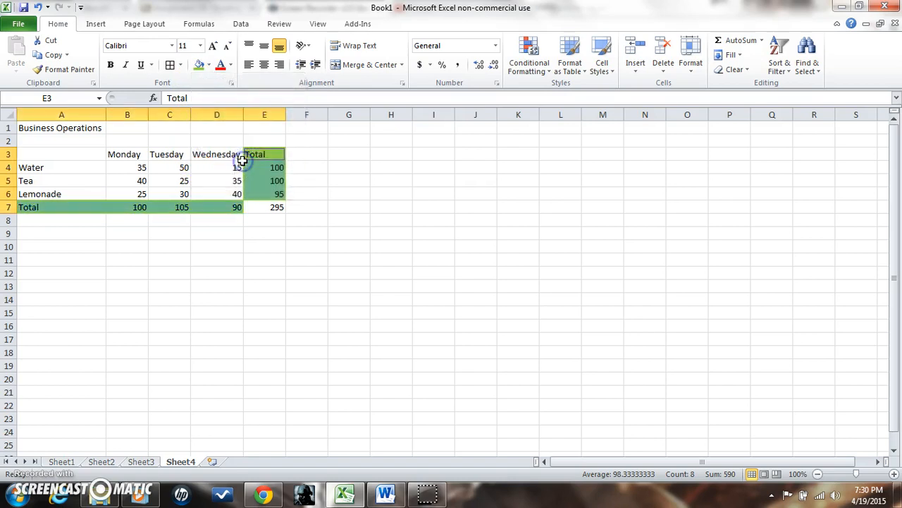
# - Fill the grand total cell E7 with a light blue theme color
pyautogui.click(263, 207)
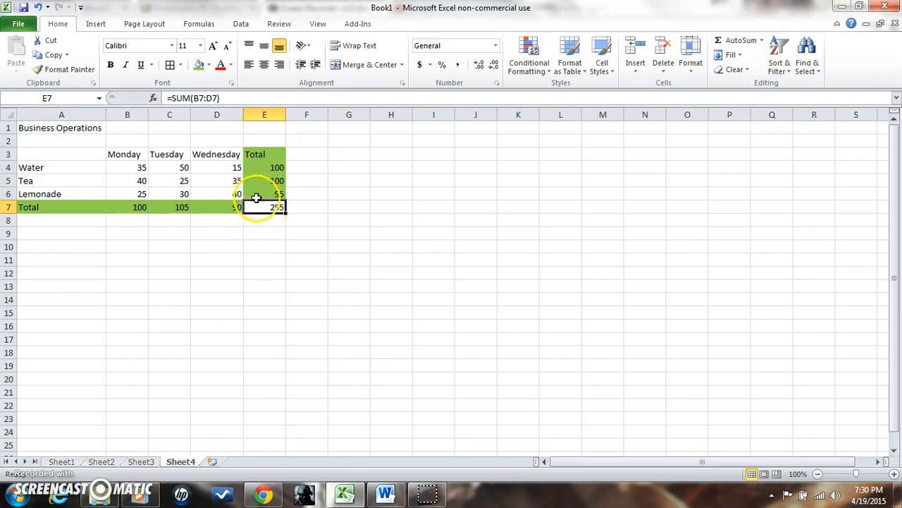
pyautogui.click(209, 65)
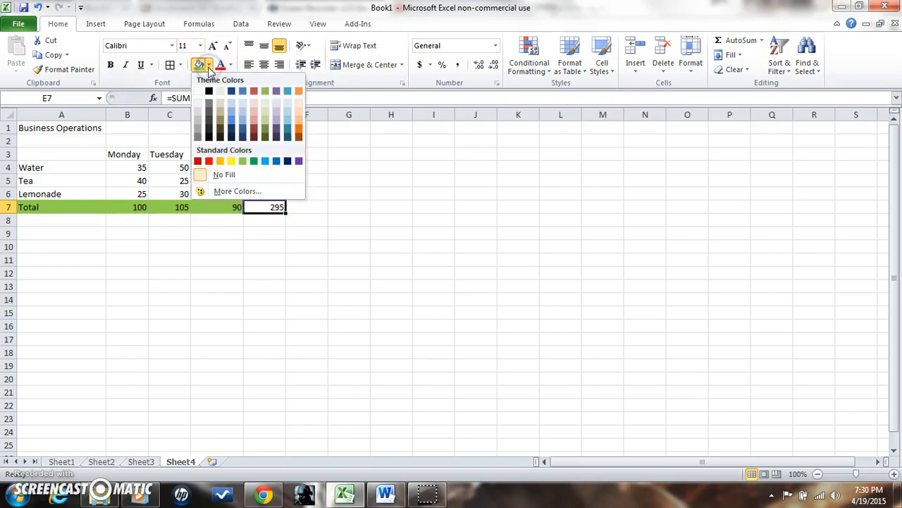
pyautogui.click(289, 104)
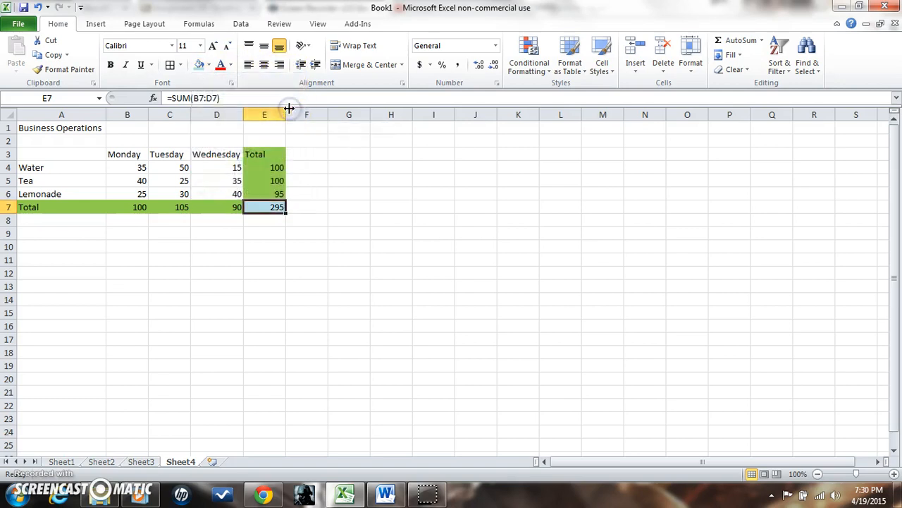
# - Make the row labels in A4:A7 and the column headings in A3:E3 bold
pyautogui.click(62, 167)
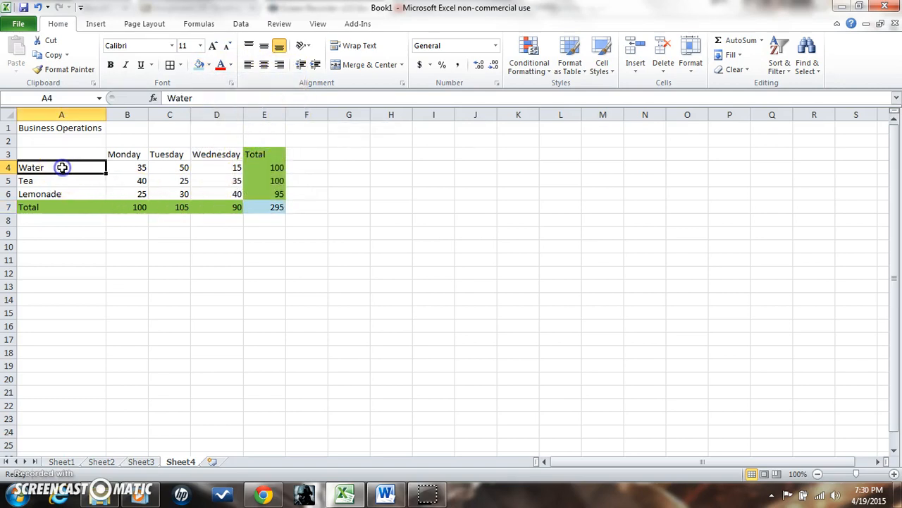
pyautogui.moveTo(60, 168); pyautogui.dragTo(58, 201)
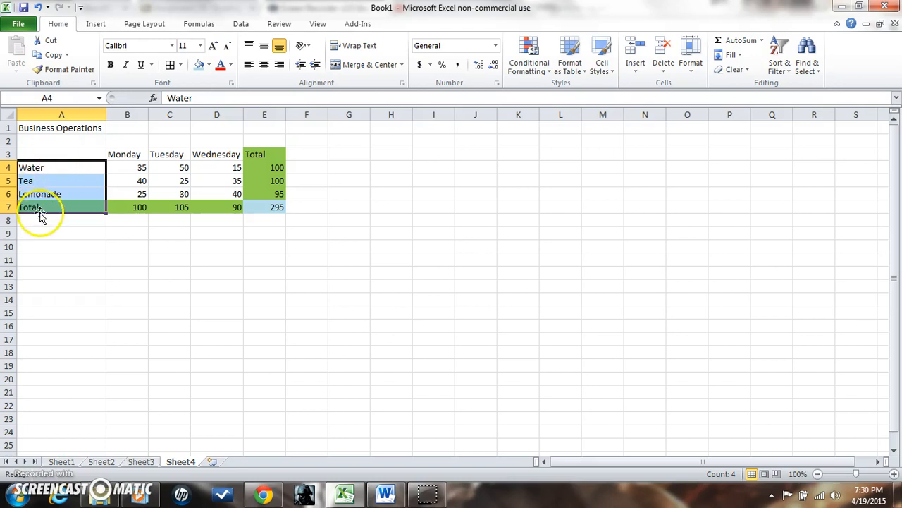
pyautogui.click(80, 153)
pyautogui.moveTo(90, 153); pyautogui.dragTo(255, 154)
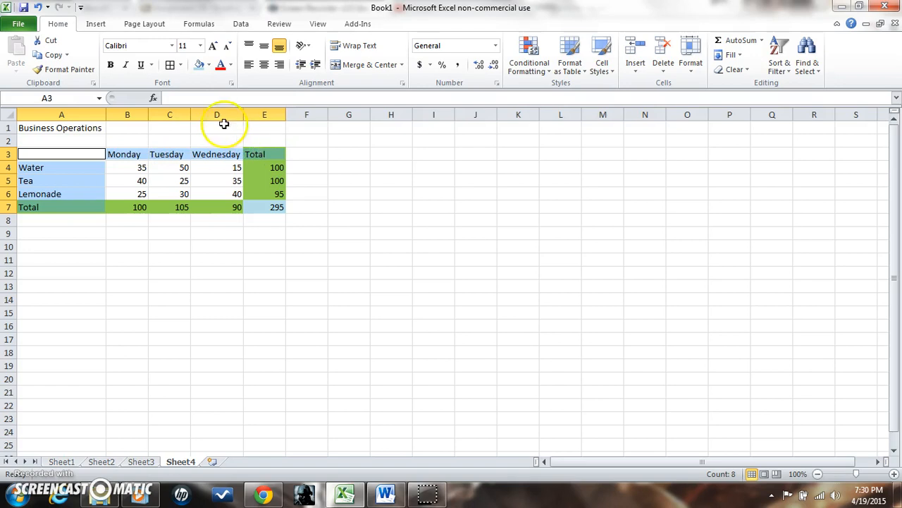
pyautogui.click(112, 65)
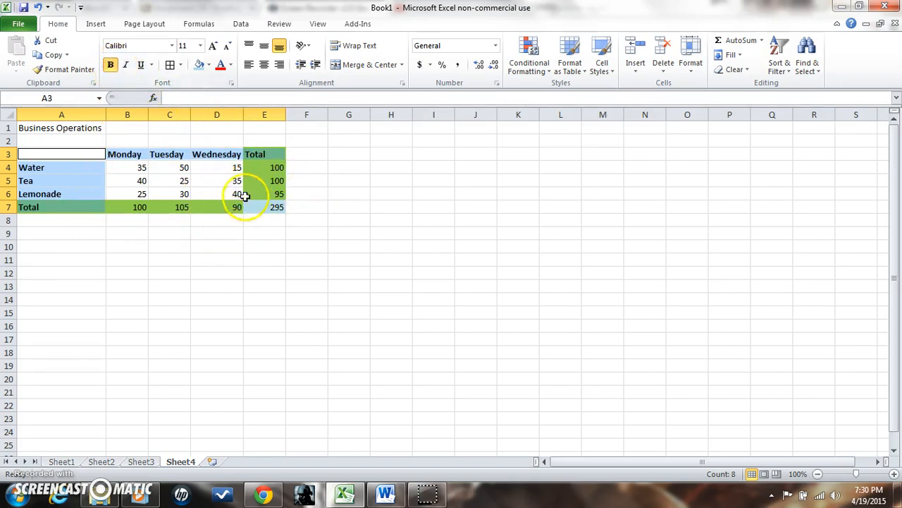
# - Make the total figures in B7:E7 and E4:E6 and the Business Operations title in A1 bold
pyautogui.click(262, 181)
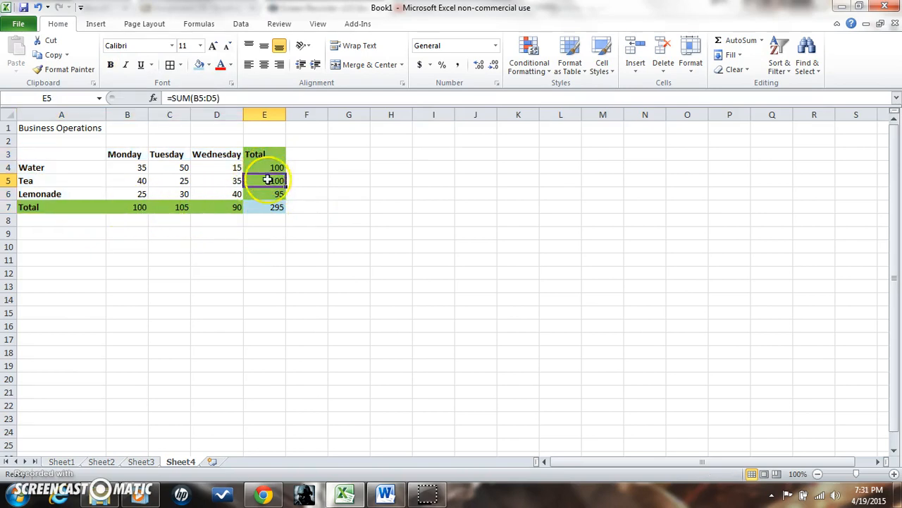
pyautogui.click(131, 207)
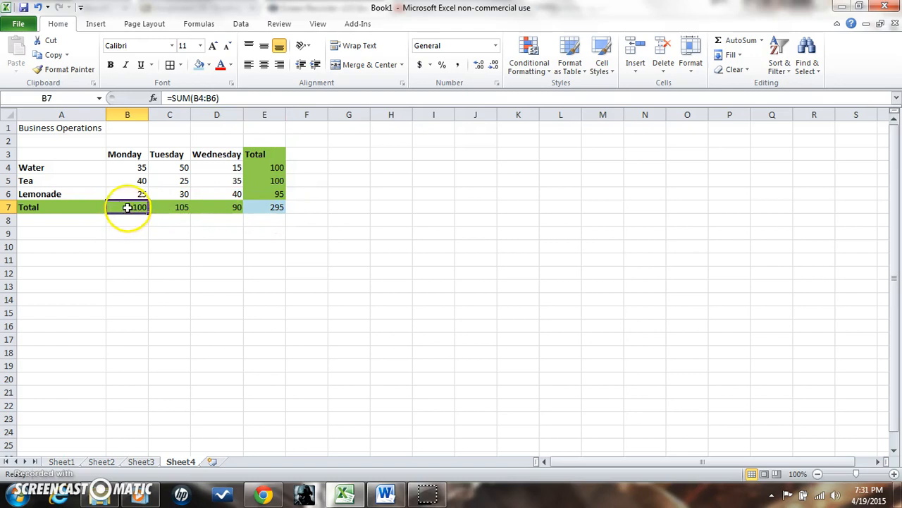
pyautogui.moveTo(127, 206); pyautogui.dragTo(260, 207)
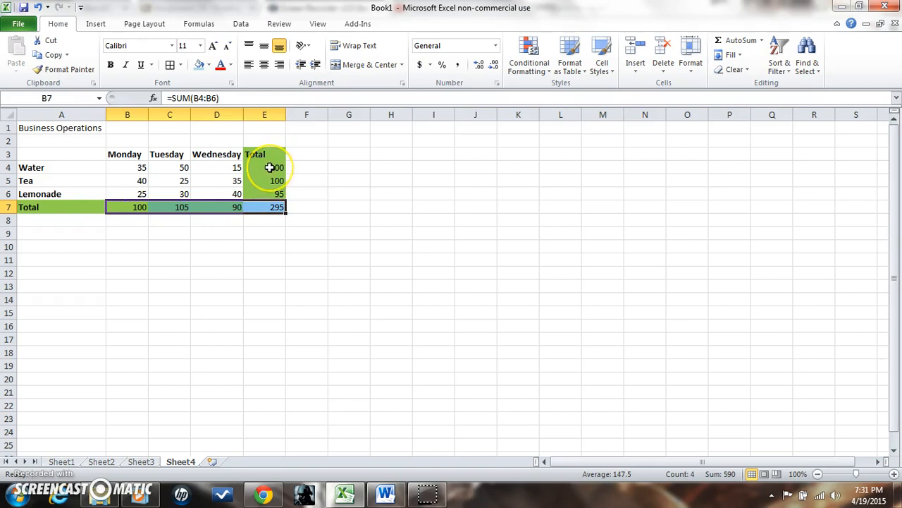
pyautogui.moveTo(269, 166); pyautogui.dragTo(268, 188)
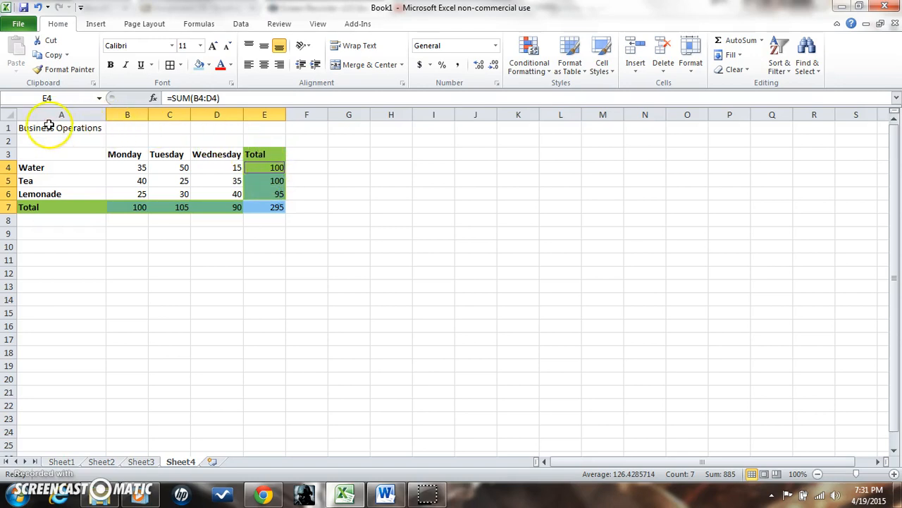
pyautogui.click(23, 128)
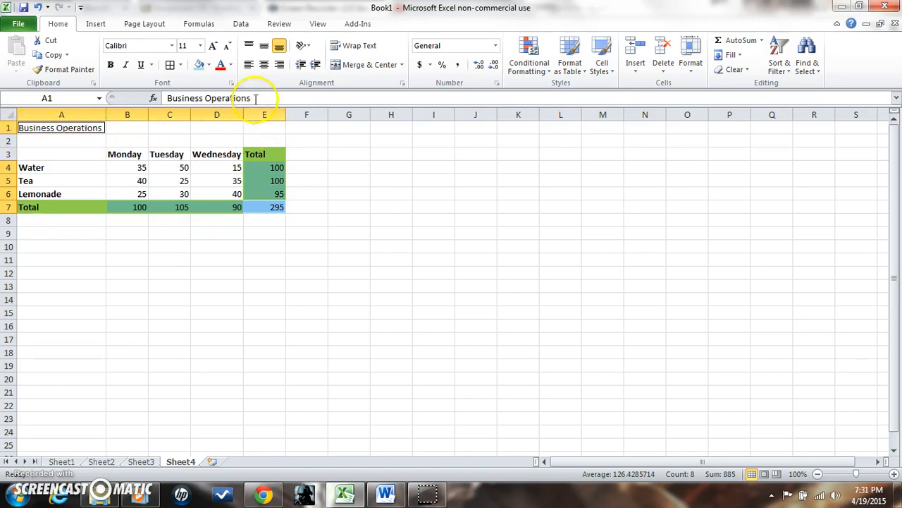
pyautogui.click(111, 65)
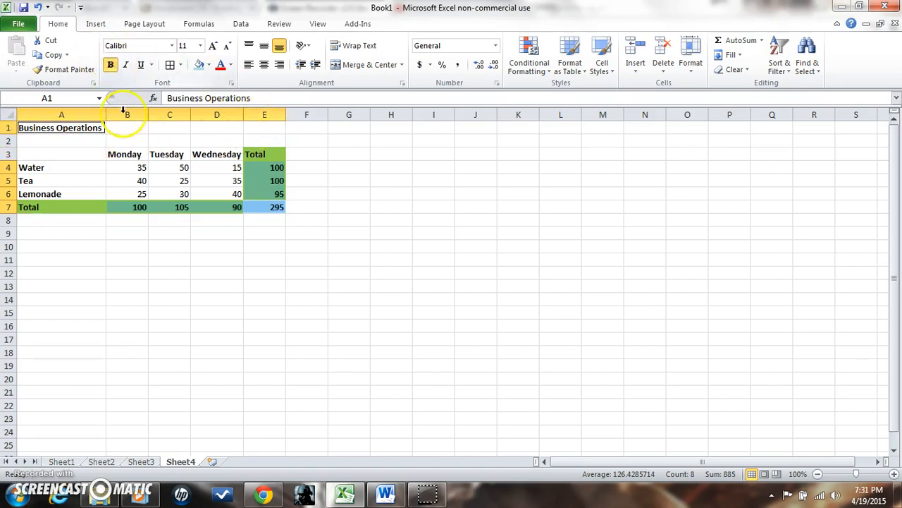
pyautogui.click(314, 207)
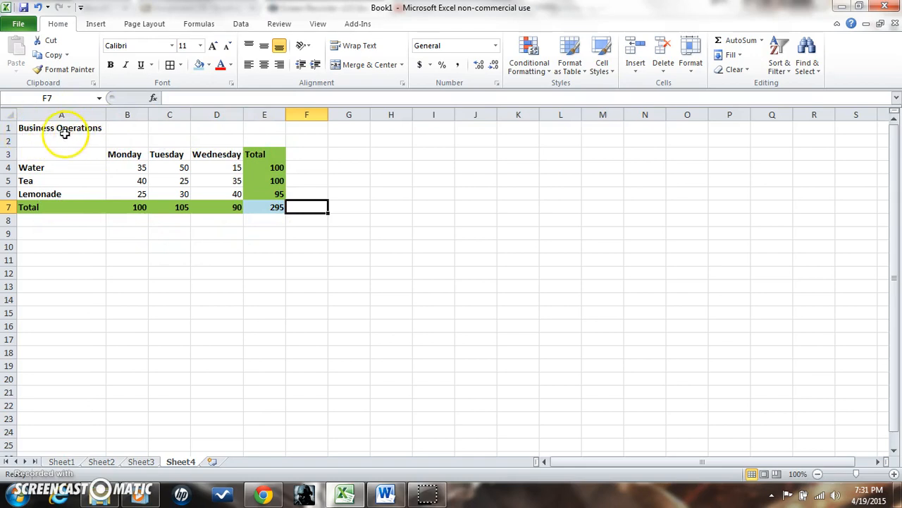
# - Merge and center the Business Operations title across A1:E1, and center the headings and figures in B3:E7
pyautogui.click(28, 127)
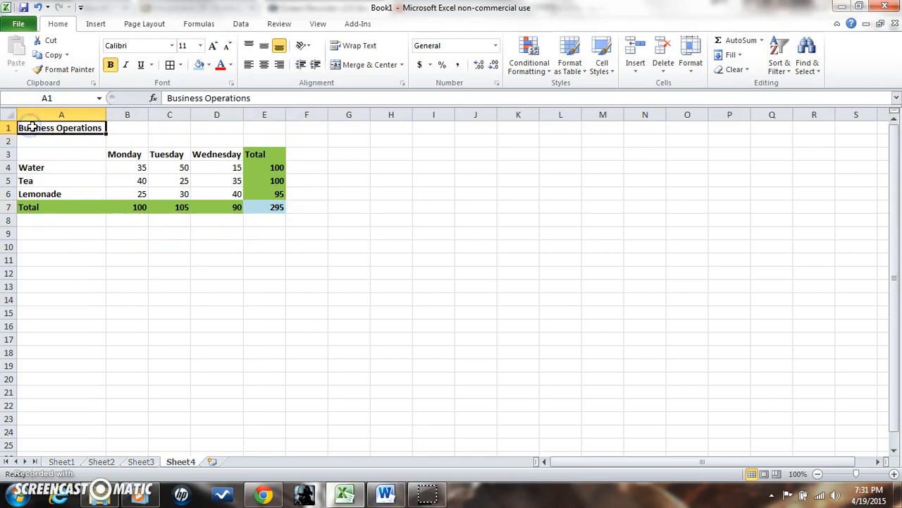
pyautogui.moveTo(81, 127); pyautogui.dragTo(253, 128)
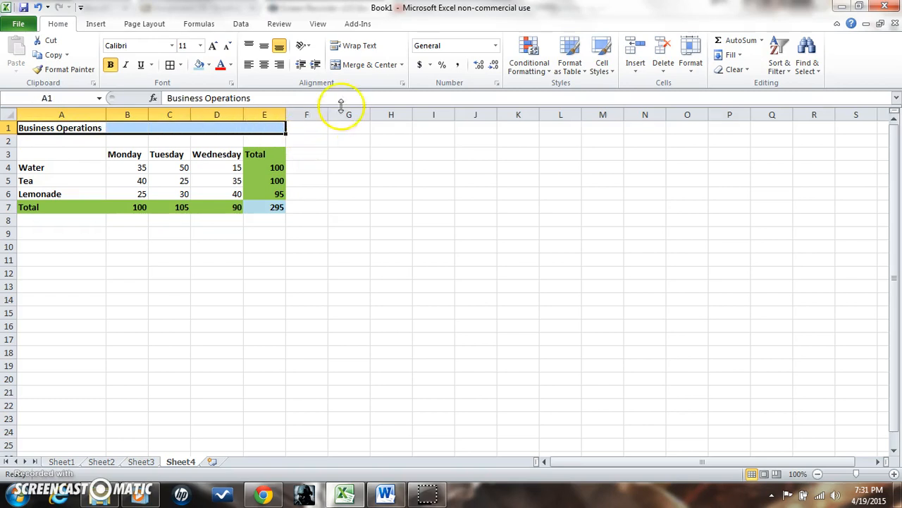
pyautogui.click(359, 67)
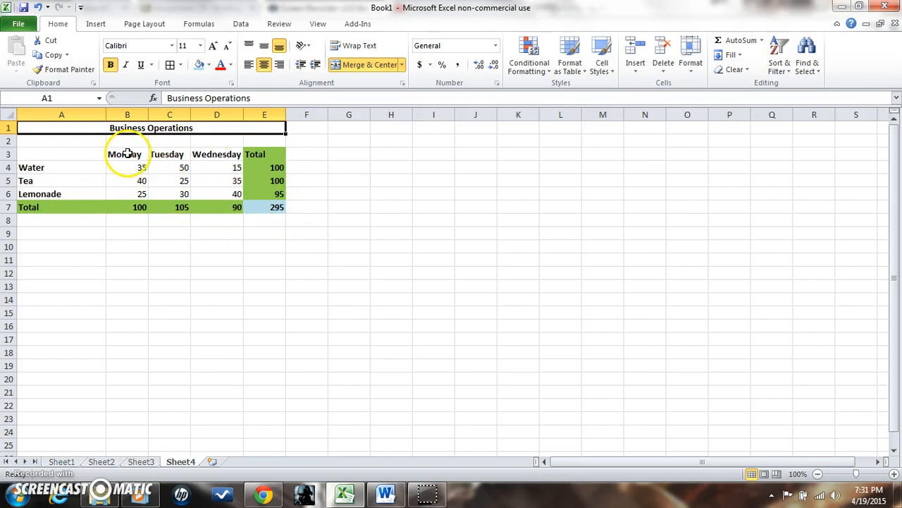
pyautogui.moveTo(127, 154); pyautogui.dragTo(278, 207)
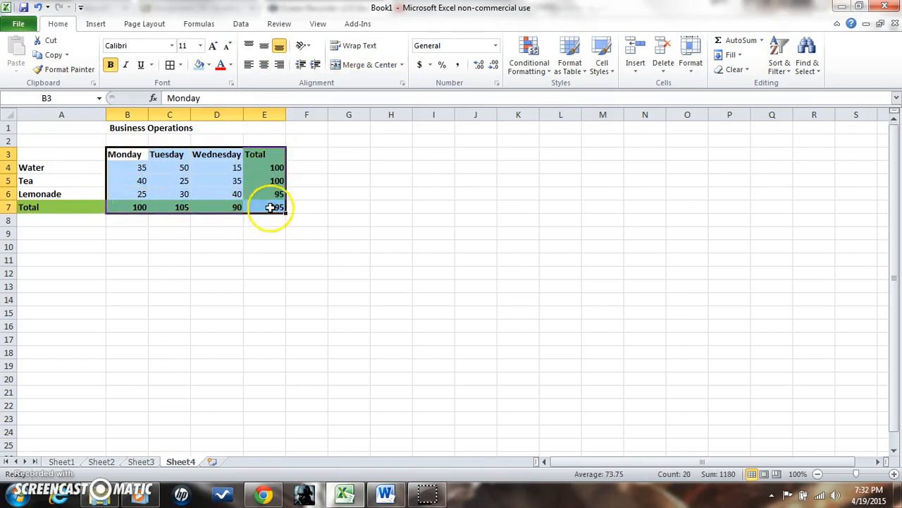
pyautogui.click(264, 67)
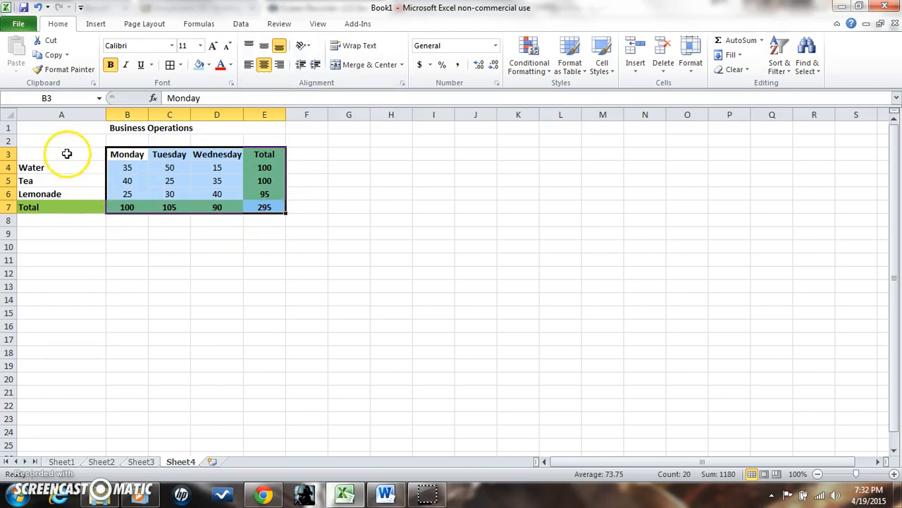
# - Apply All Borders to the table range A3:E7
pyautogui.click(67, 153)
pyautogui.moveTo(67, 154); pyautogui.dragTo(259, 205)
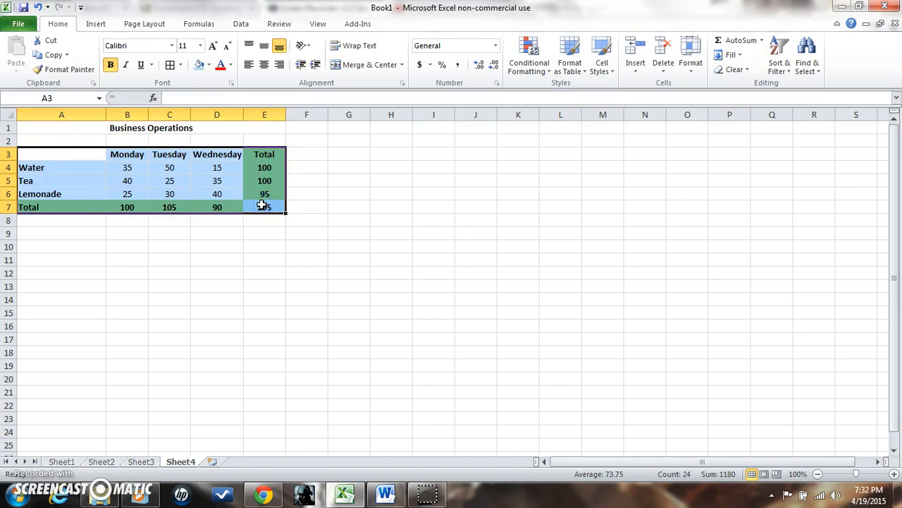
pyautogui.click(180, 65)
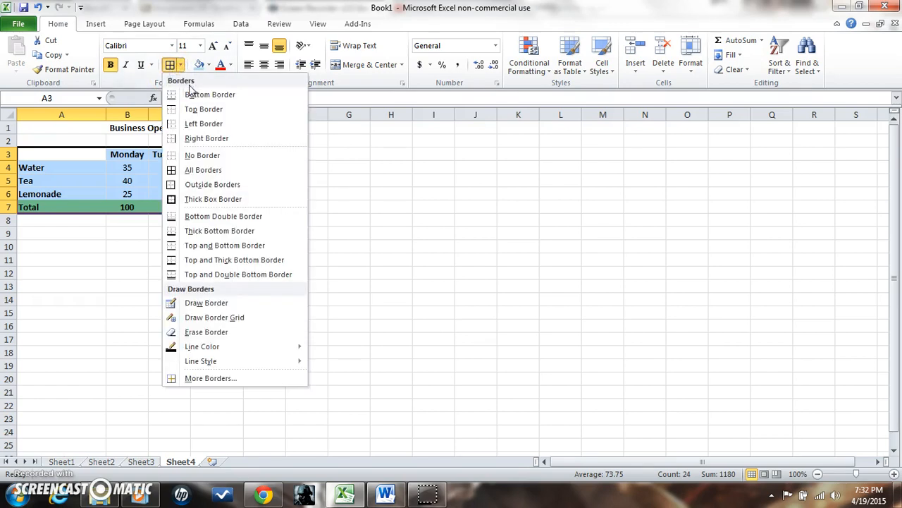
pyautogui.click(198, 173)
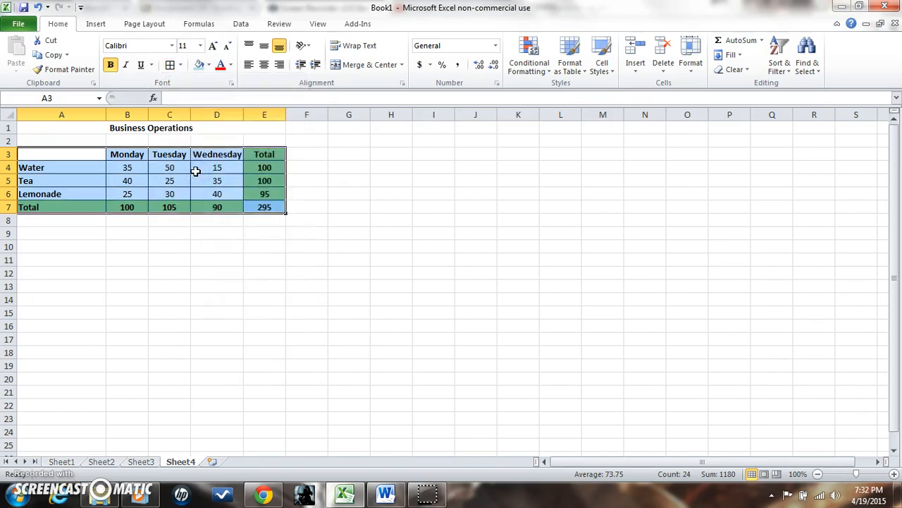
pyautogui.click(263, 202)
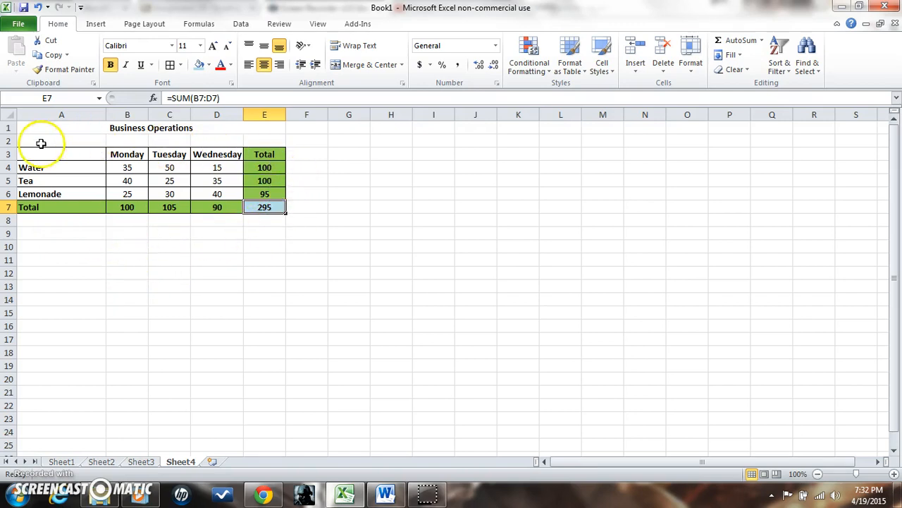
pyautogui.click(180, 65)
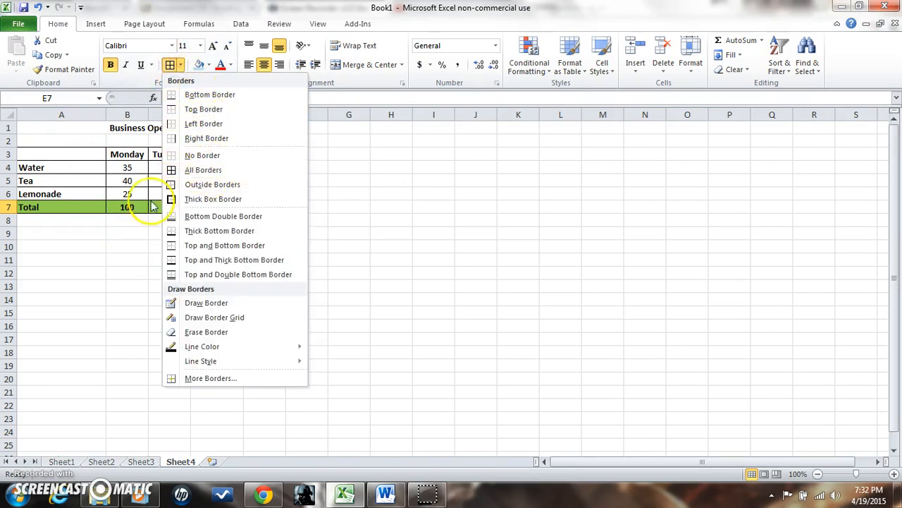
pyautogui.click(115, 228)
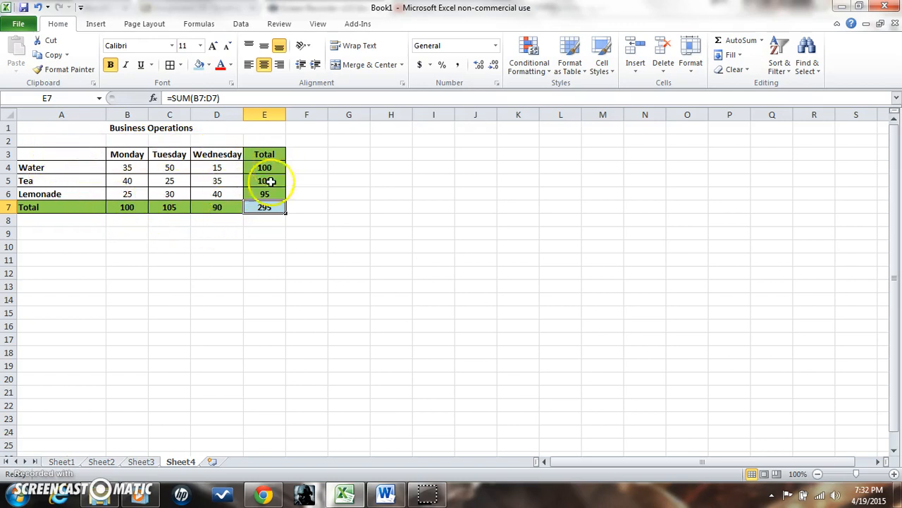
# - Fill the merged Business Operations title cell with the standard yellow color
pyautogui.click(42, 125)
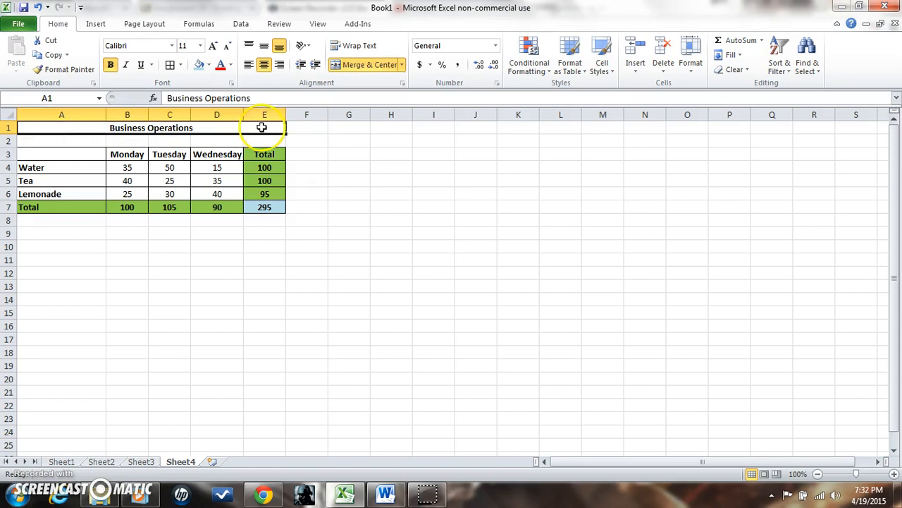
pyautogui.click(209, 65)
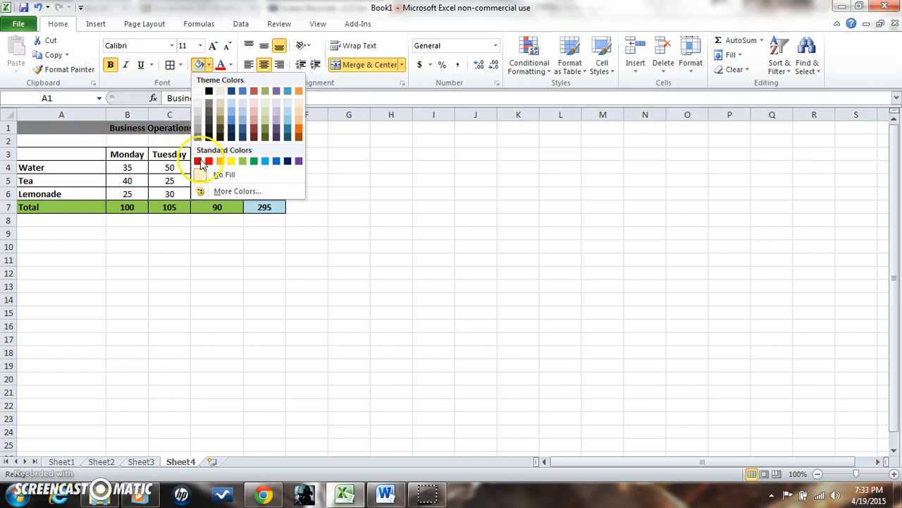
pyautogui.click(232, 162)
pyautogui.click(232, 162)
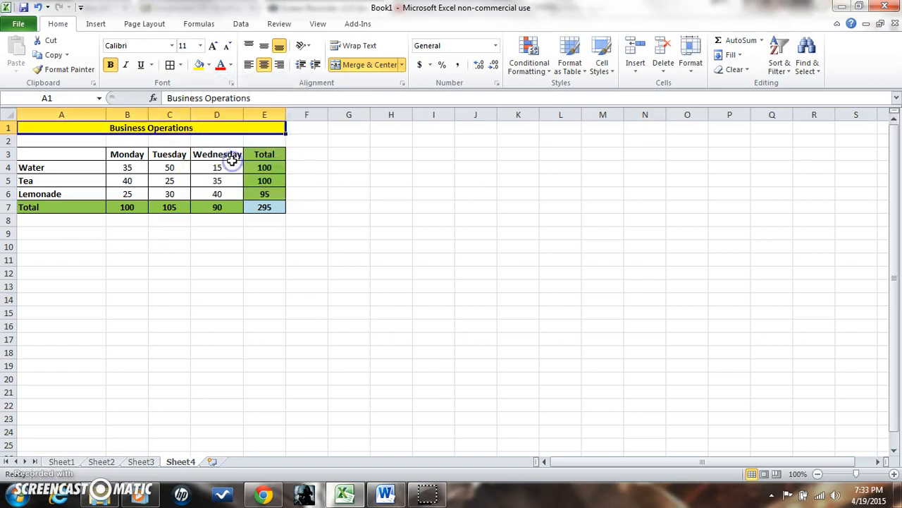
# - Apply a Top and Bottom Border to the merged Business Operations title cell
pyautogui.click(180, 65)
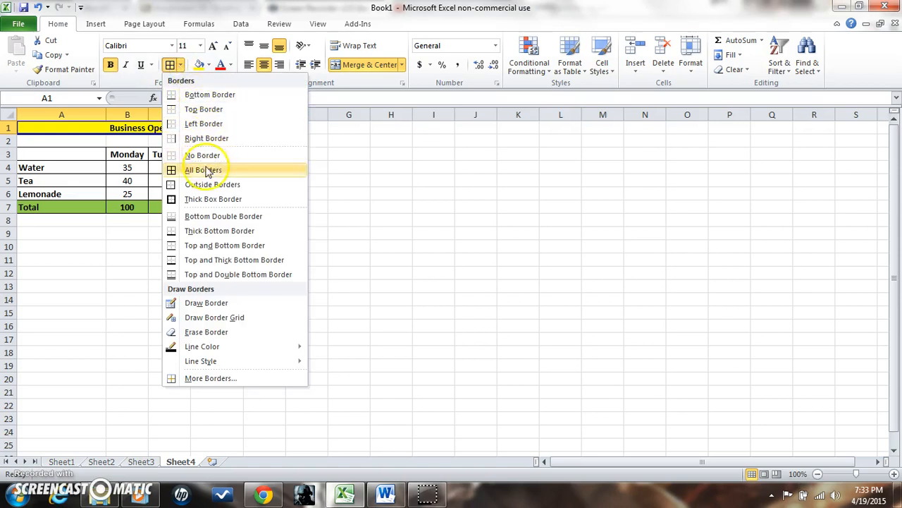
pyautogui.click(226, 245)
pyautogui.click(266, 219)
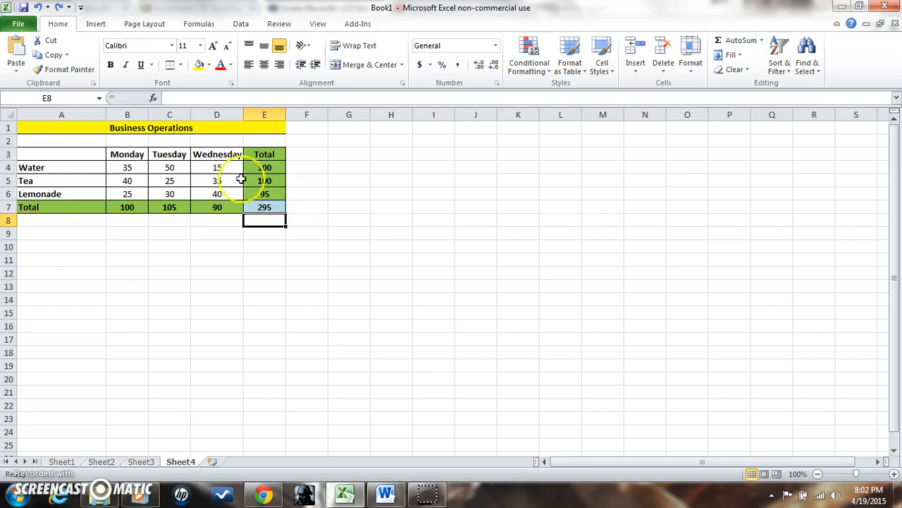
# - Insert a 2-D clustered column chart of the range A3:D6 and place it directly below the table, flush with column A
pyautogui.moveTo(65, 153); pyautogui.dragTo(213, 189)
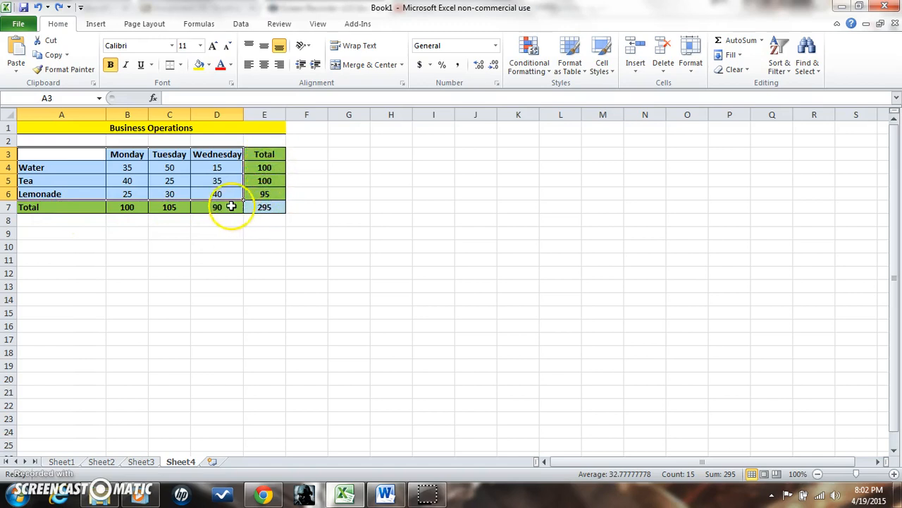
pyautogui.click(97, 26)
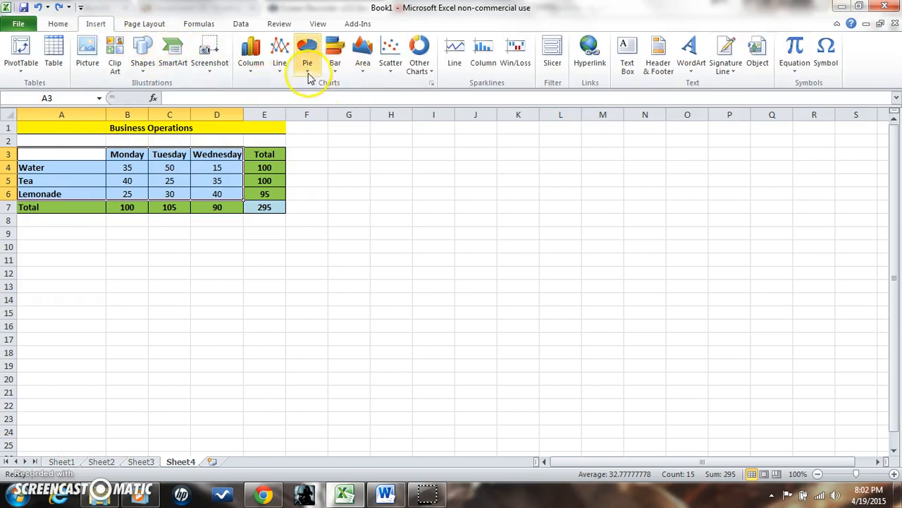
pyautogui.click(248, 70)
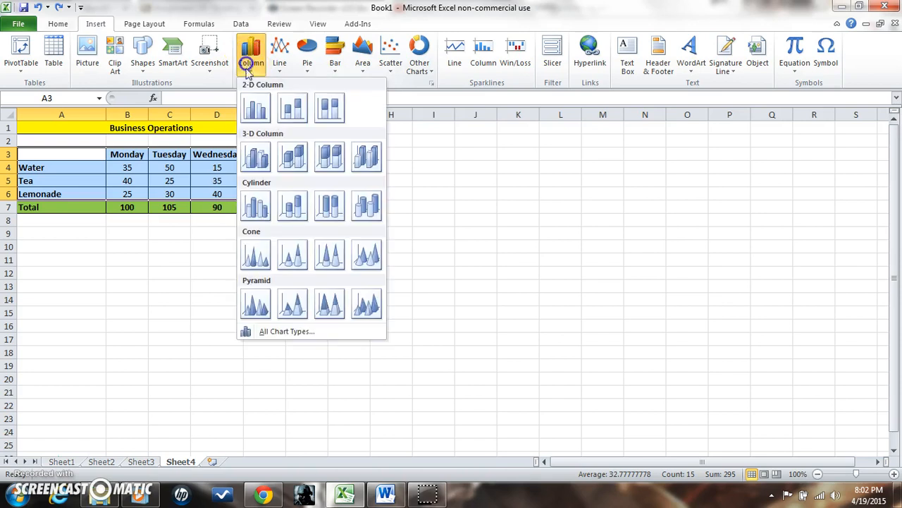
pyautogui.click(255, 109)
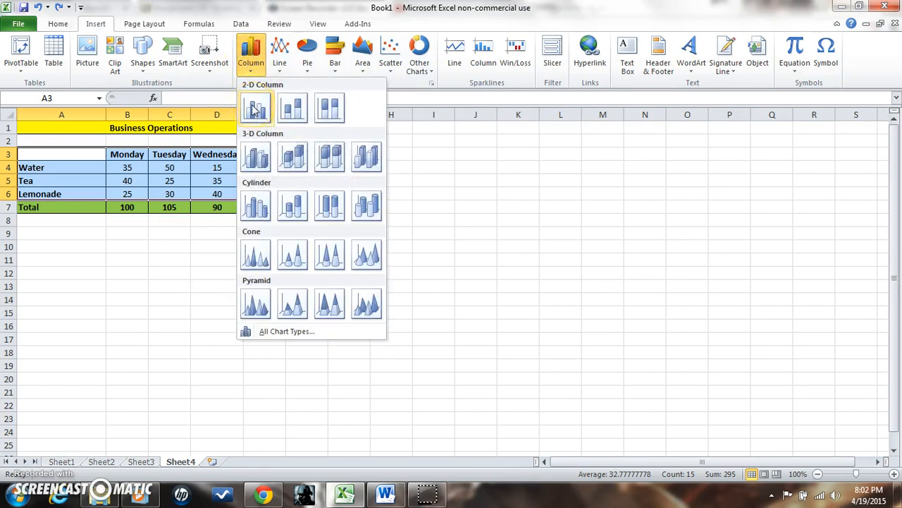
pyautogui.click(255, 109)
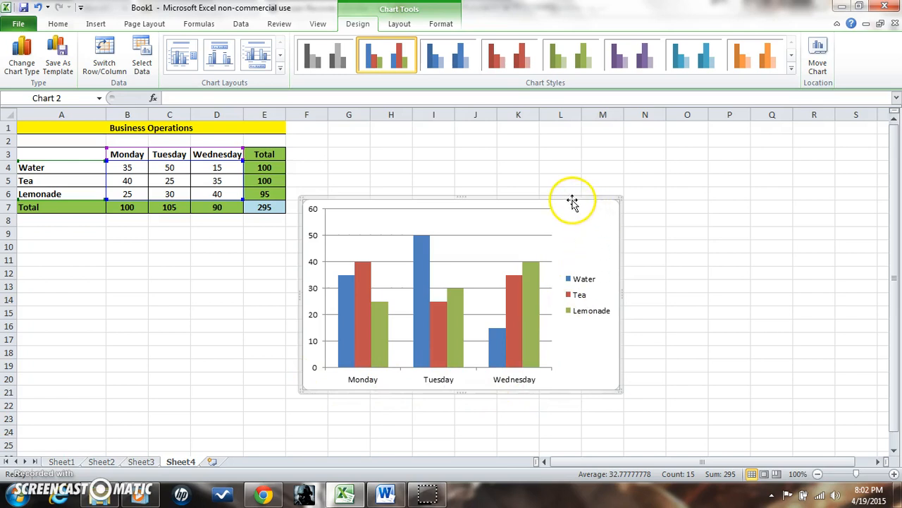
pyautogui.moveTo(571, 199); pyautogui.dragTo(287, 225)
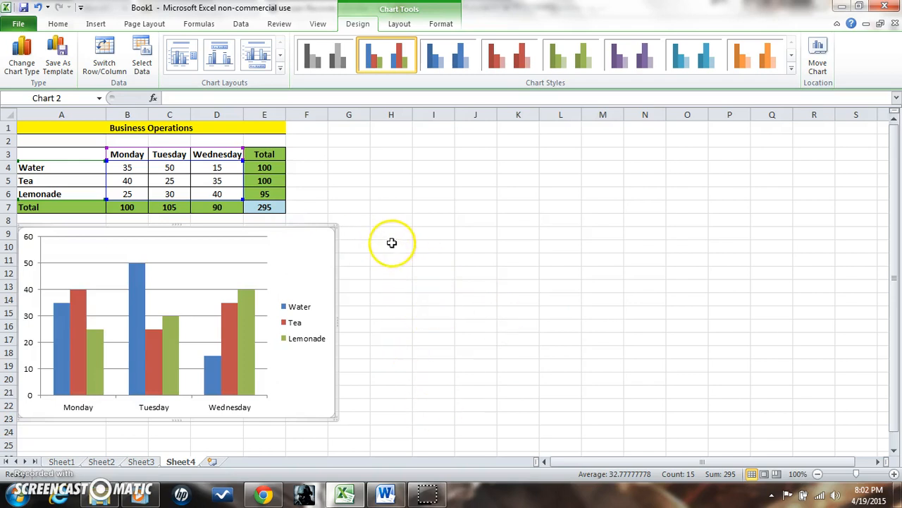
pyautogui.click(379, 260)
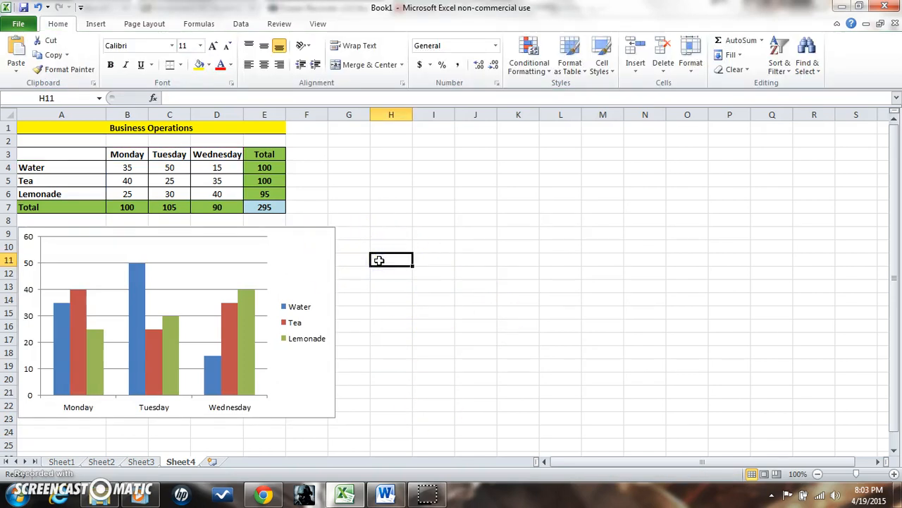